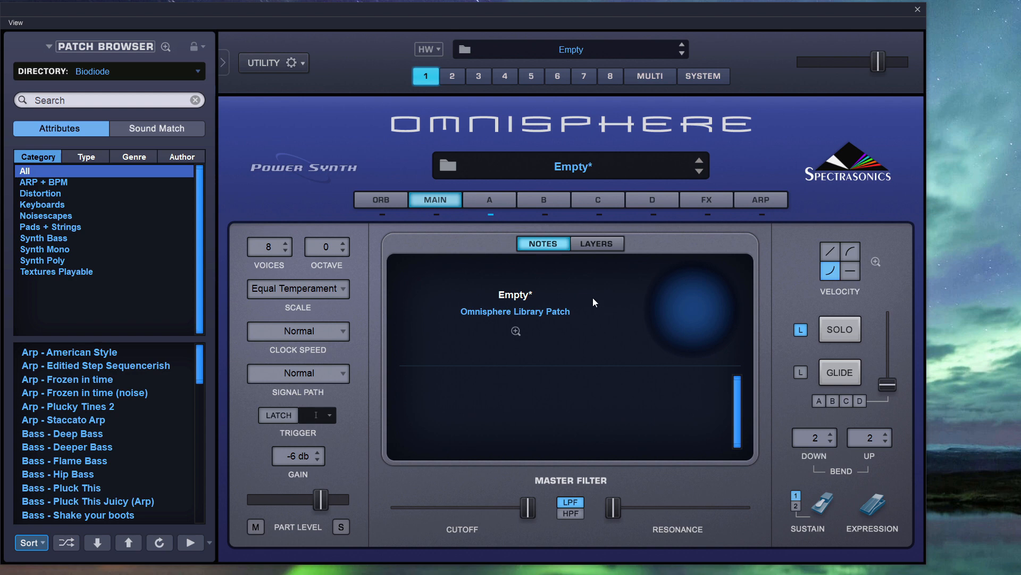
Switch layer A's oscillator to Synth mode and choose the Triangle waveform.
{"action": "left_click", "coordinate": [483, 202]}
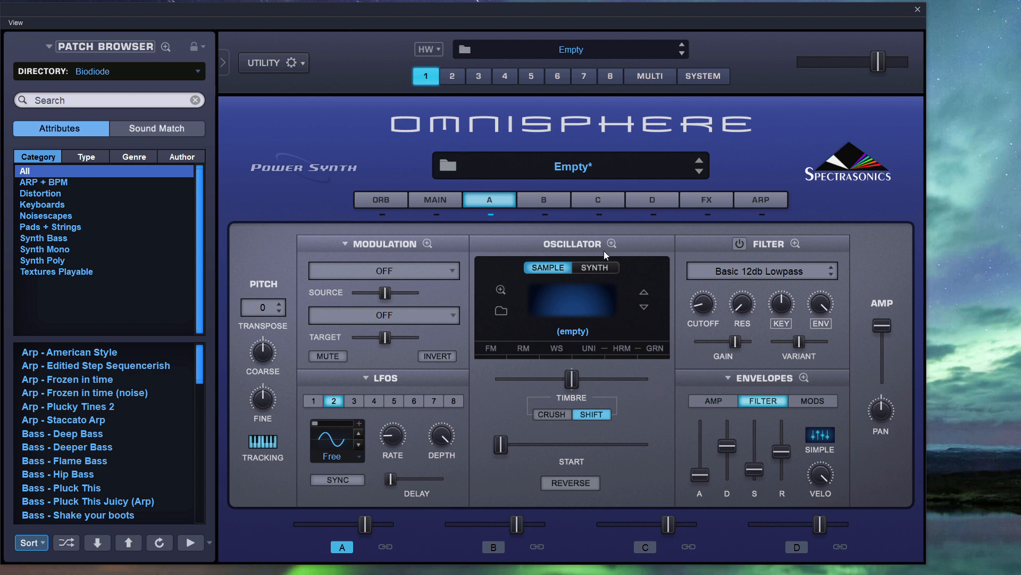
{"action": "left_click", "coordinate": [595, 267]}
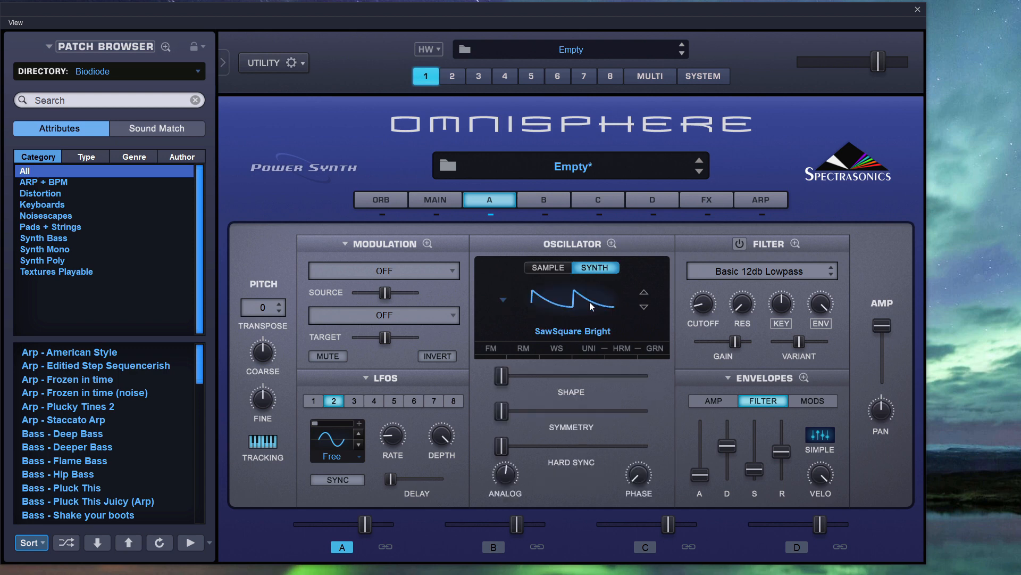
{"action": "left_click", "coordinate": [554, 266]}
{"action": "left_click", "coordinate": [595, 267]}
{"action": "left_click", "coordinate": [586, 298]}
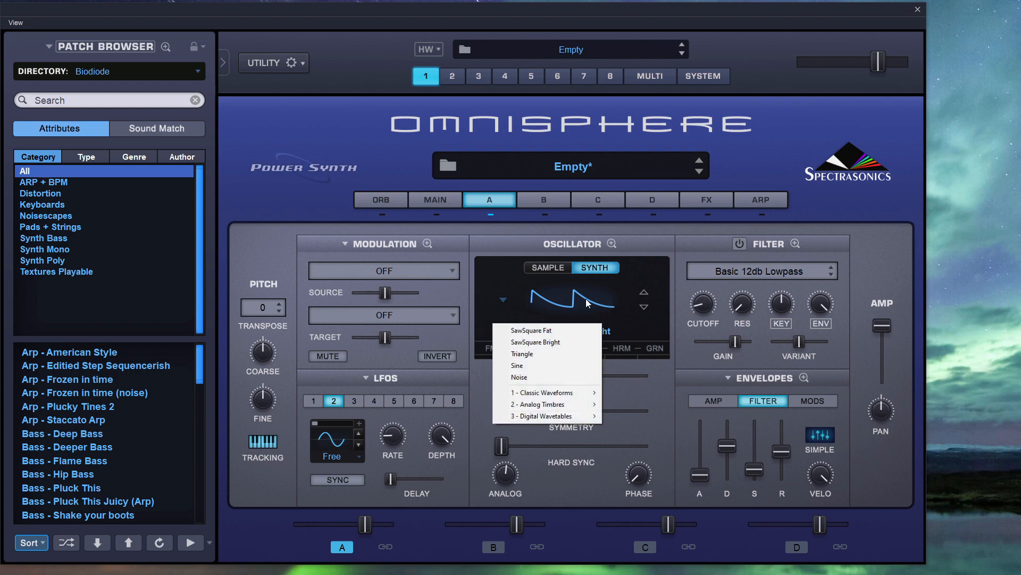
{"action": "left_click", "coordinate": [566, 356]}
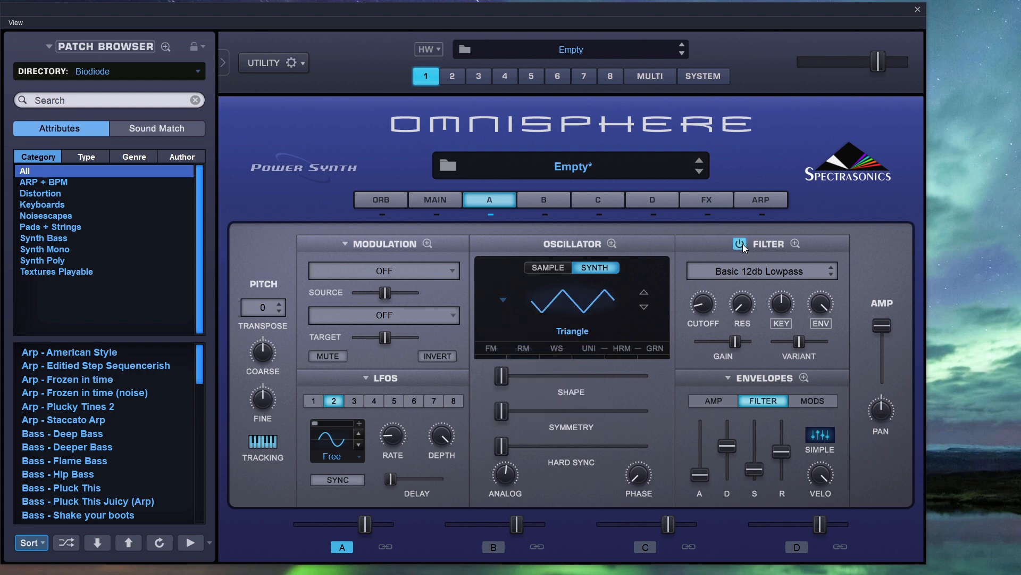
Enable layer A's filter and load the Rich and Moogie1 preset from the Lowpass Filters.
{"action": "left_click", "coordinate": [742, 269]}
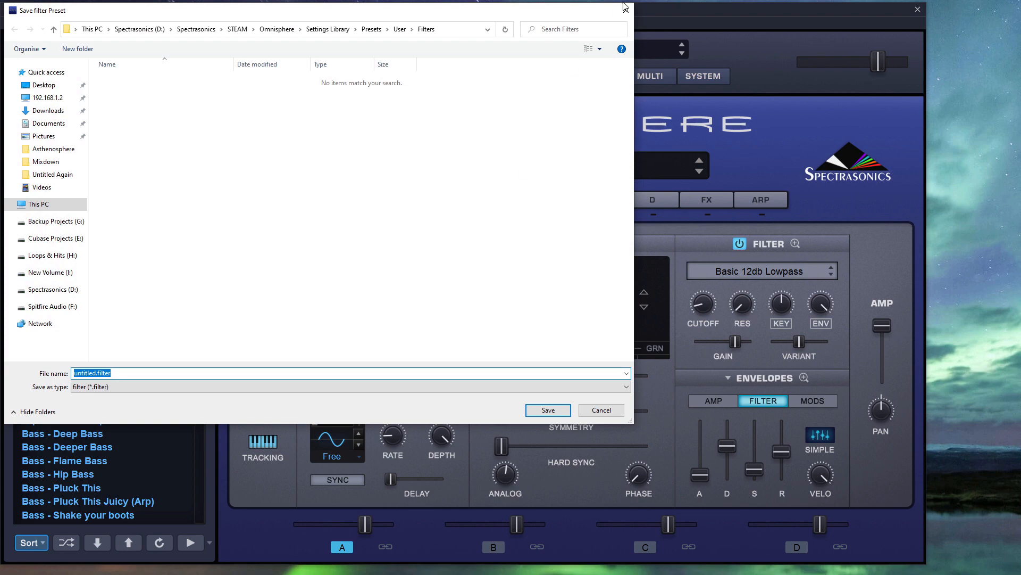
{"action": "left_click", "coordinate": [625, 8]}
{"action": "left_click", "coordinate": [758, 271]}
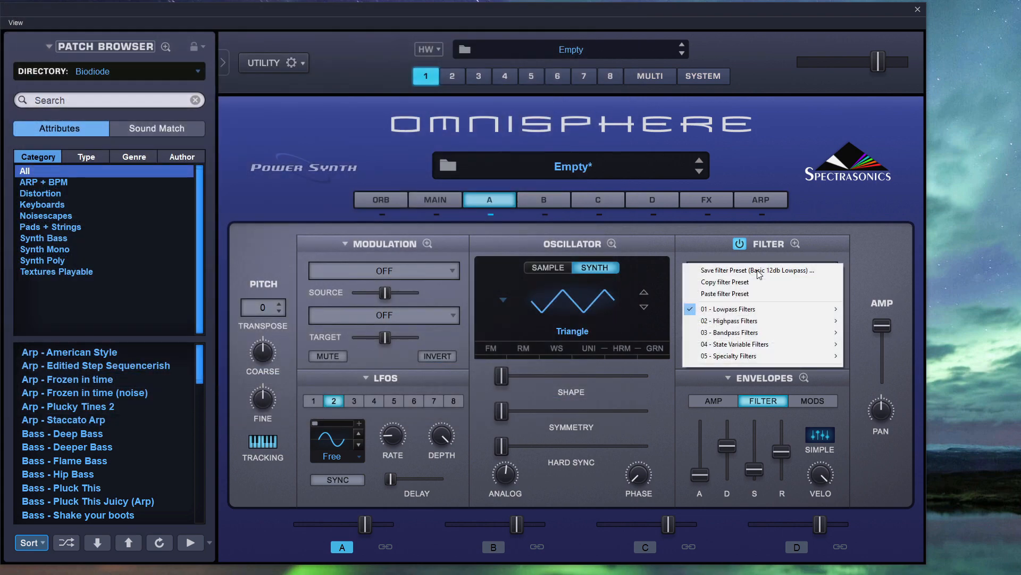
{"action": "mouse_move", "coordinate": [746, 345]}
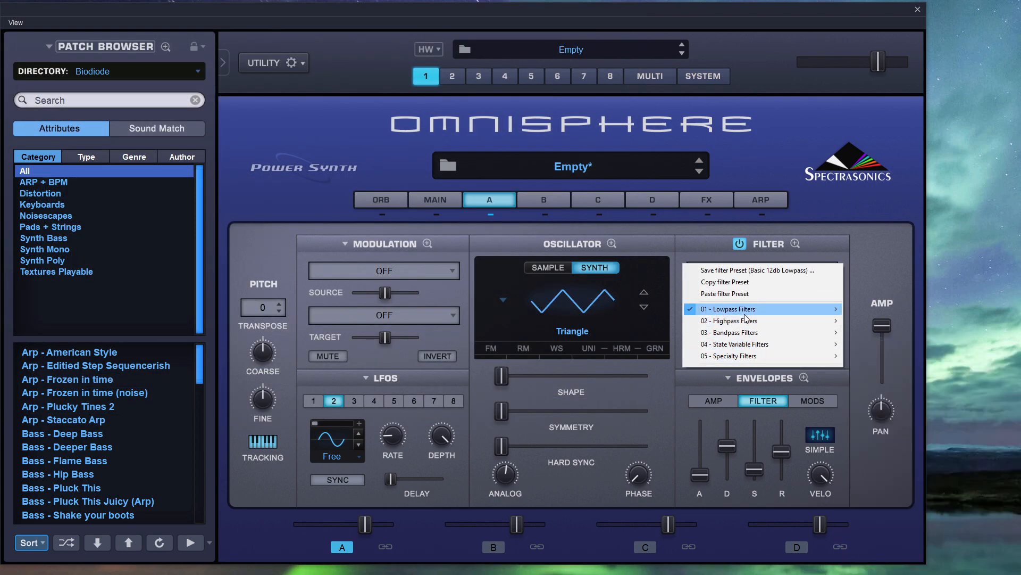
{"action": "mouse_move", "coordinate": [746, 310]}
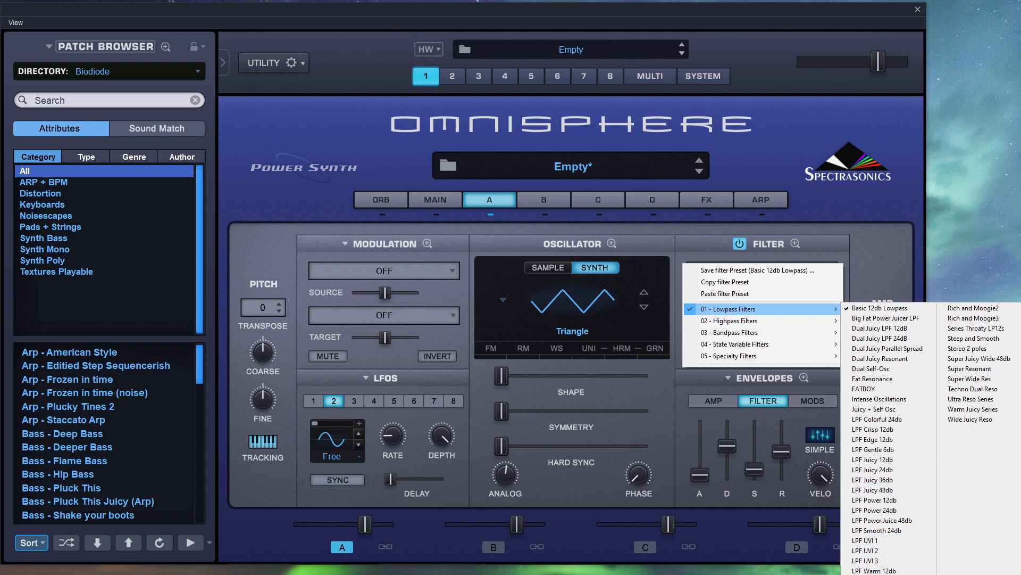
{"action": "left_click", "coordinate": [892, 574]}
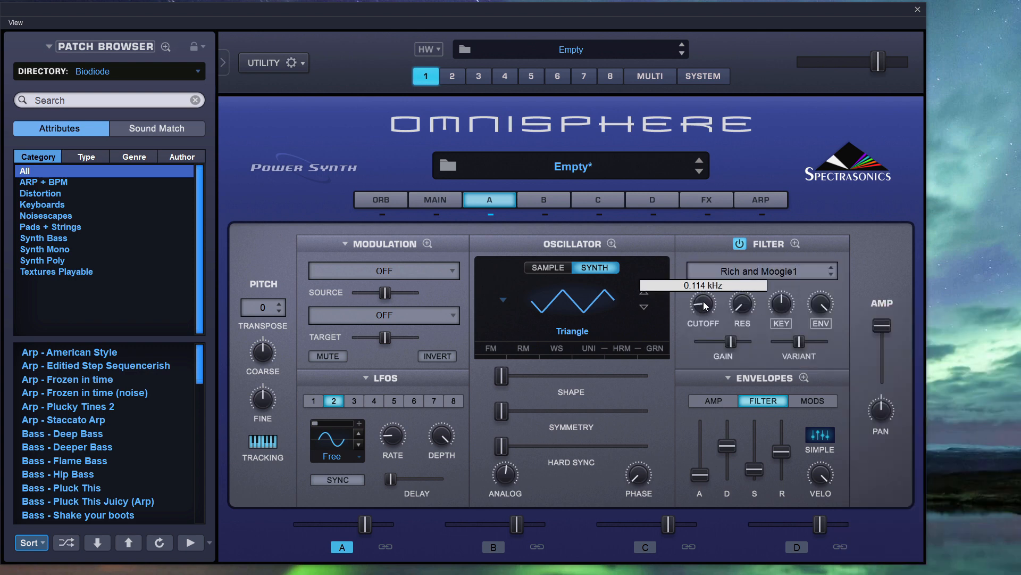
{"action": "mouse_move", "coordinate": [743, 308]}
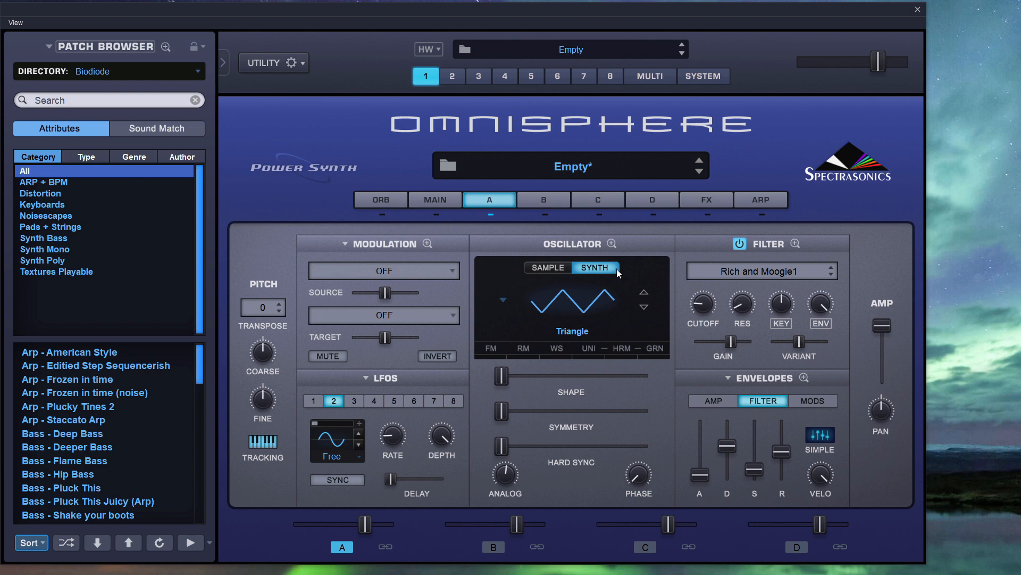
Turn on frequency modulation for layer A's oscillator, then return to the layer's overview.
{"action": "left_click", "coordinate": [491, 348]}
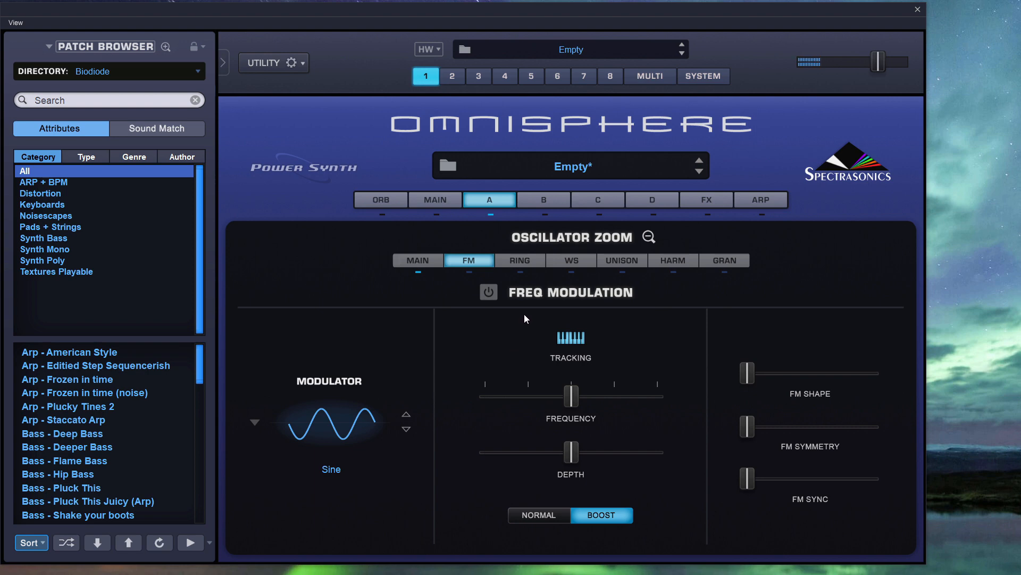
{"action": "left_click", "coordinate": [493, 293]}
{"action": "left_click", "coordinate": [645, 239]}
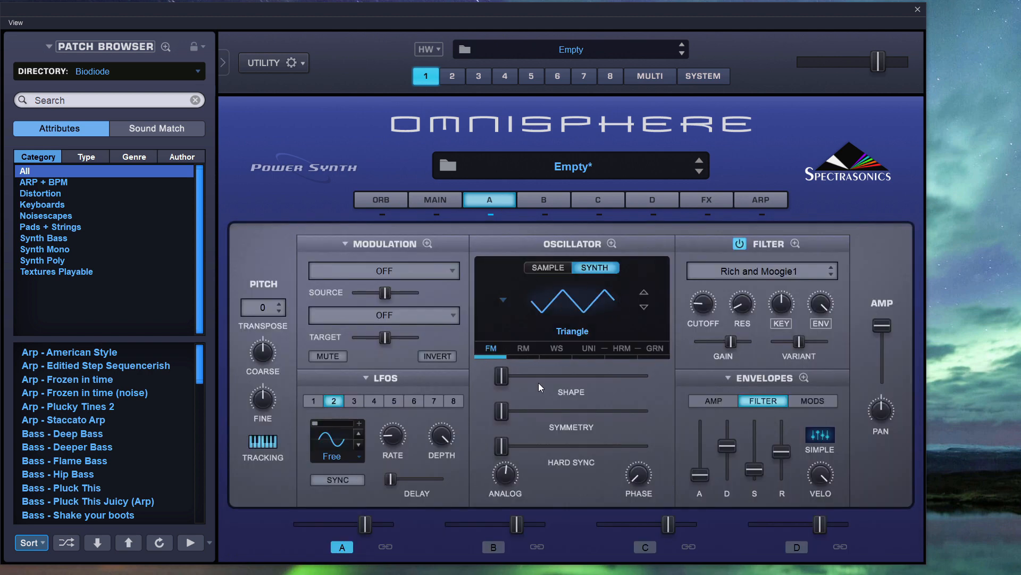
Compare the waveform categories available for the FM modulator with those offered for layer A's oscillator.
{"action": "left_click", "coordinate": [491, 351]}
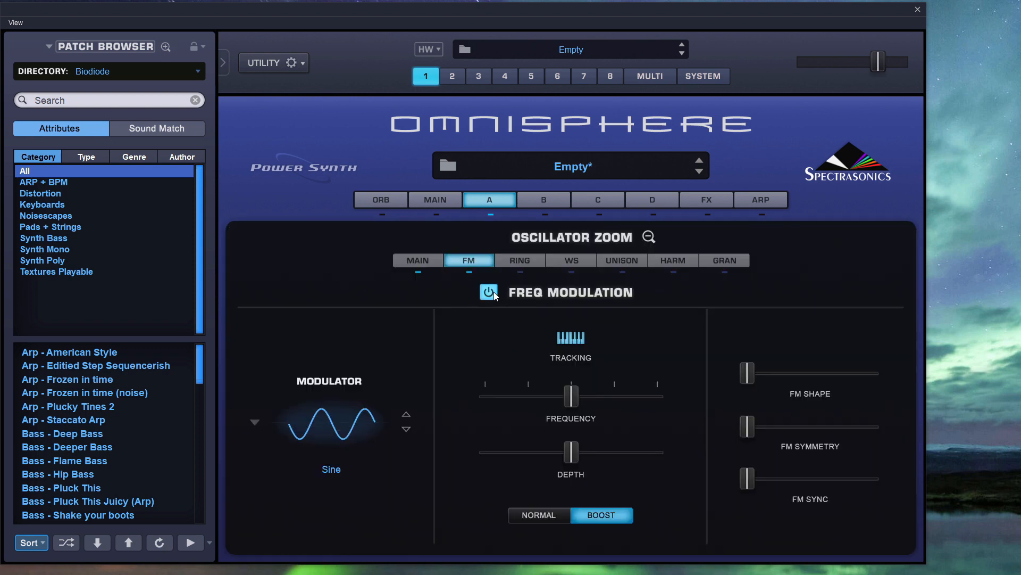
{"action": "left_click", "coordinate": [255, 423]}
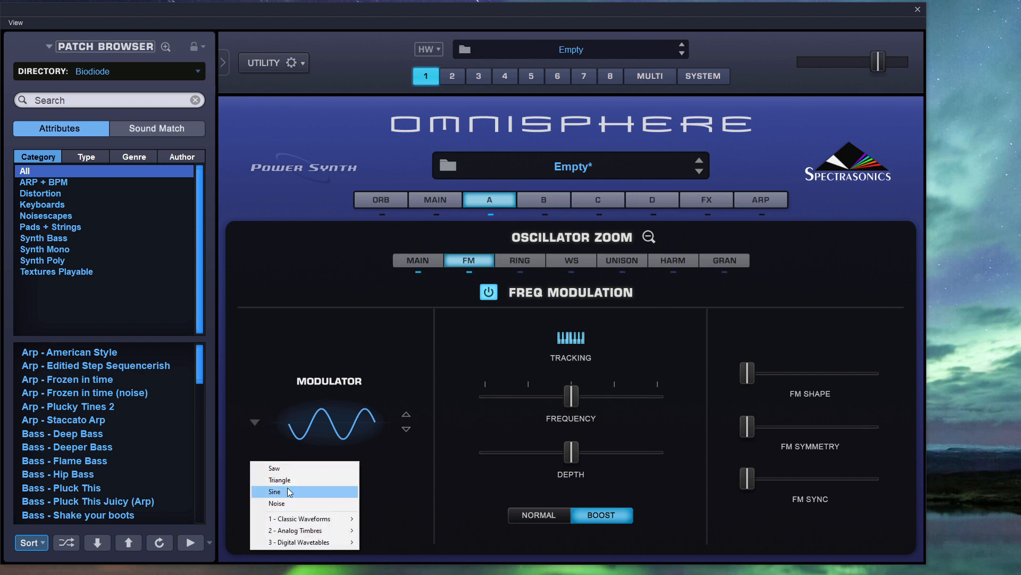
{"action": "mouse_move", "coordinate": [306, 520]}
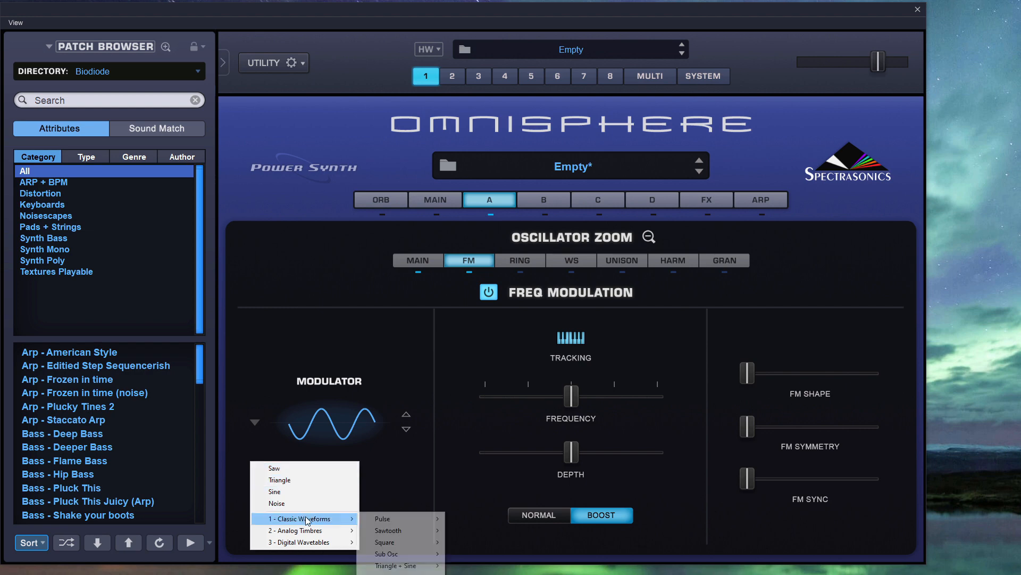
{"action": "mouse_move", "coordinate": [326, 541]}
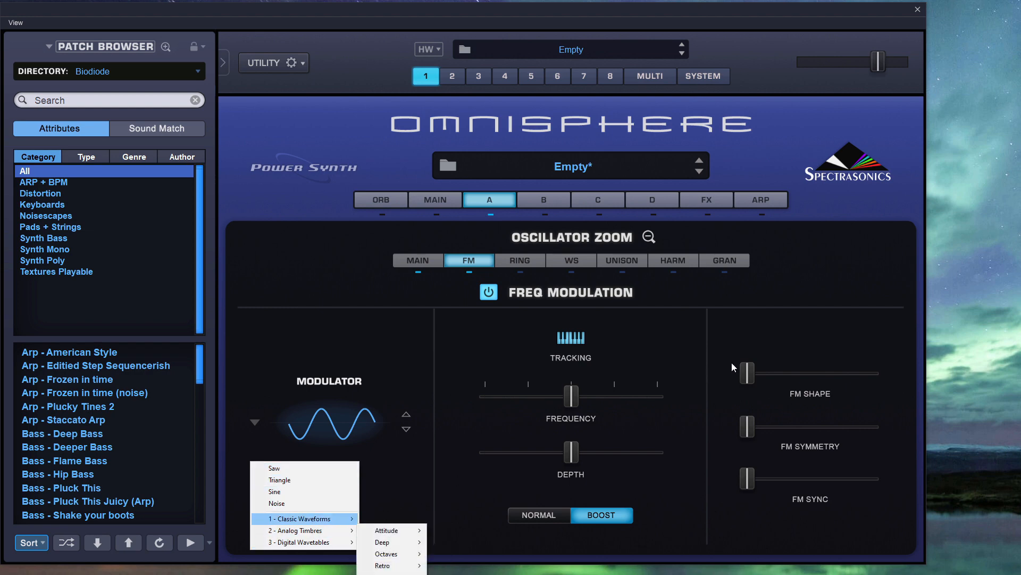
{"action": "left_click", "coordinate": [648, 237]}
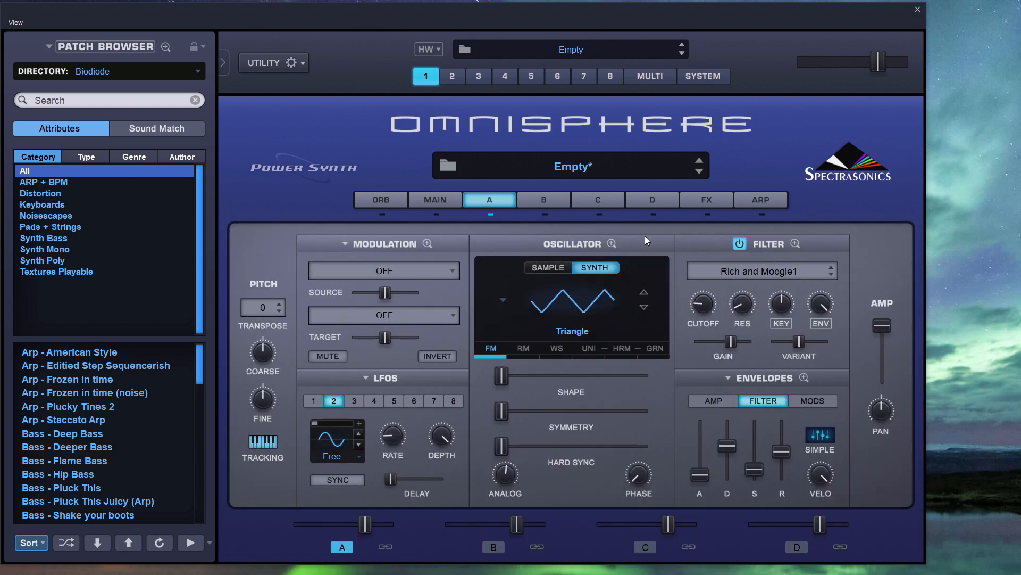
{"action": "left_click", "coordinate": [572, 328]}
{"action": "mouse_move", "coordinate": [555, 394]}
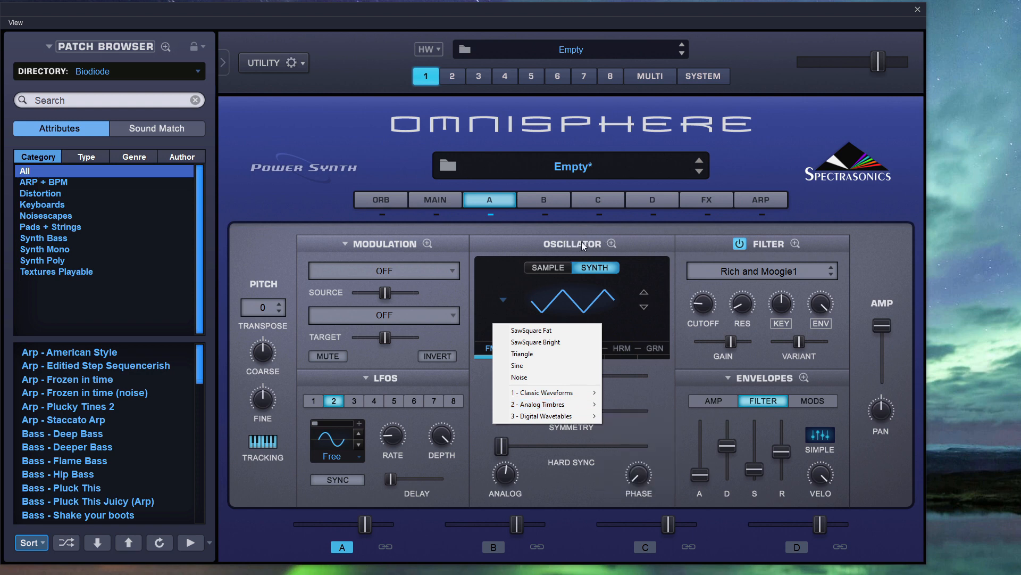
{"action": "left_click", "coordinate": [582, 244]}
Set the FM modulator waveform to A Solid German from the Deep group of Analog Timbres.
{"action": "left_click", "coordinate": [490, 349]}
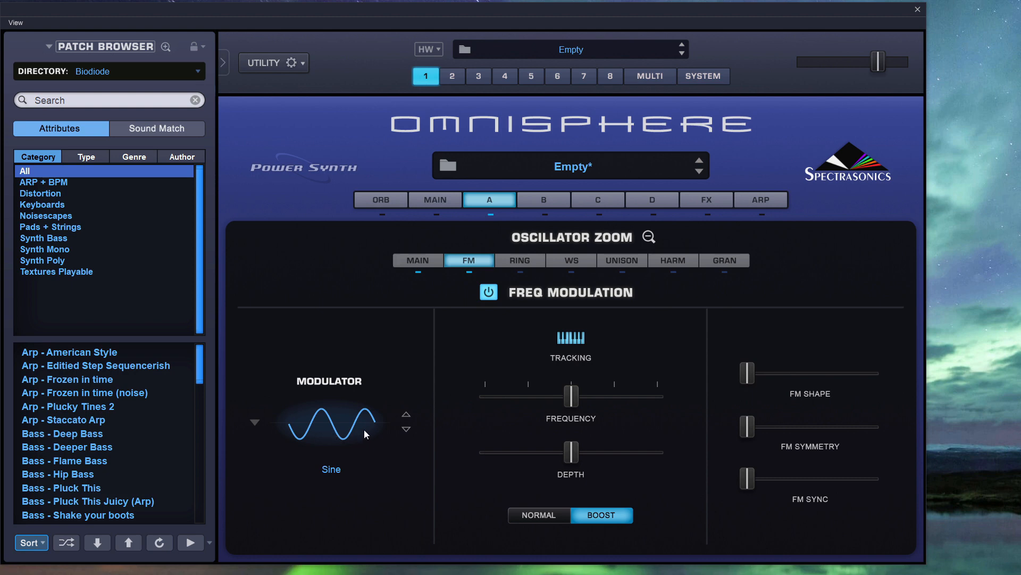
{"action": "left_click", "coordinate": [255, 423]}
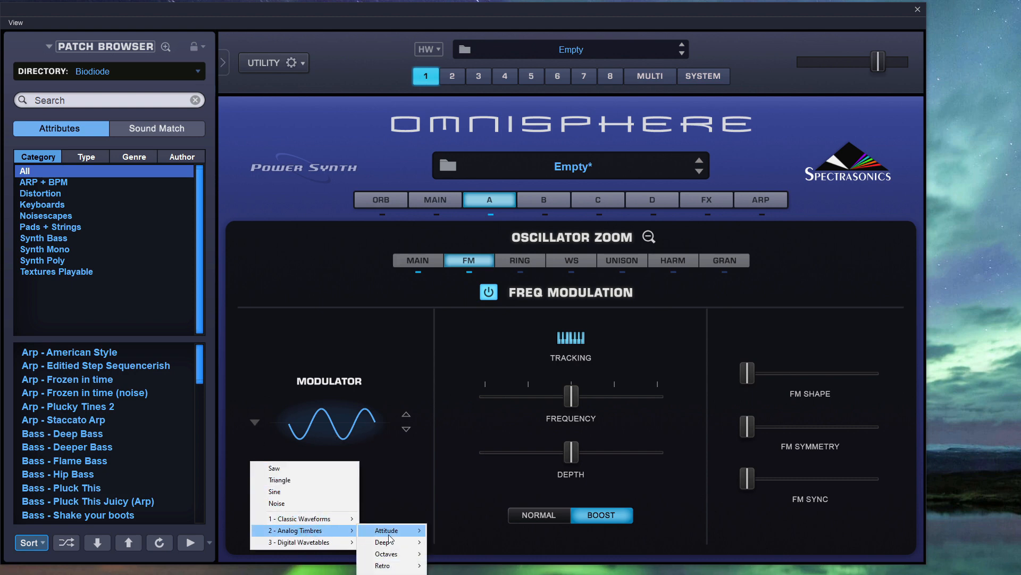
{"action": "mouse_move", "coordinate": [392, 543]}
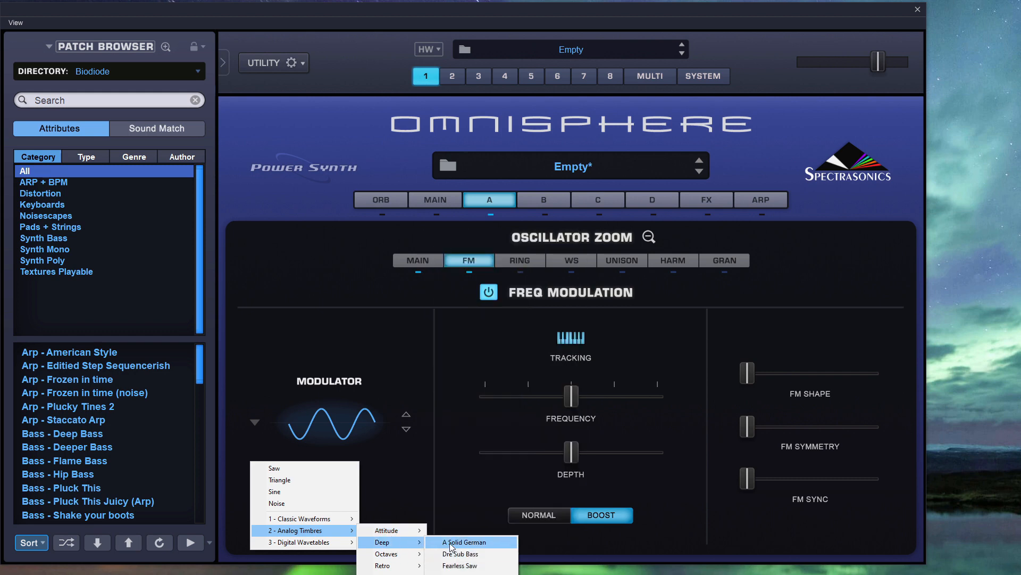
{"action": "left_click", "coordinate": [466, 542]}
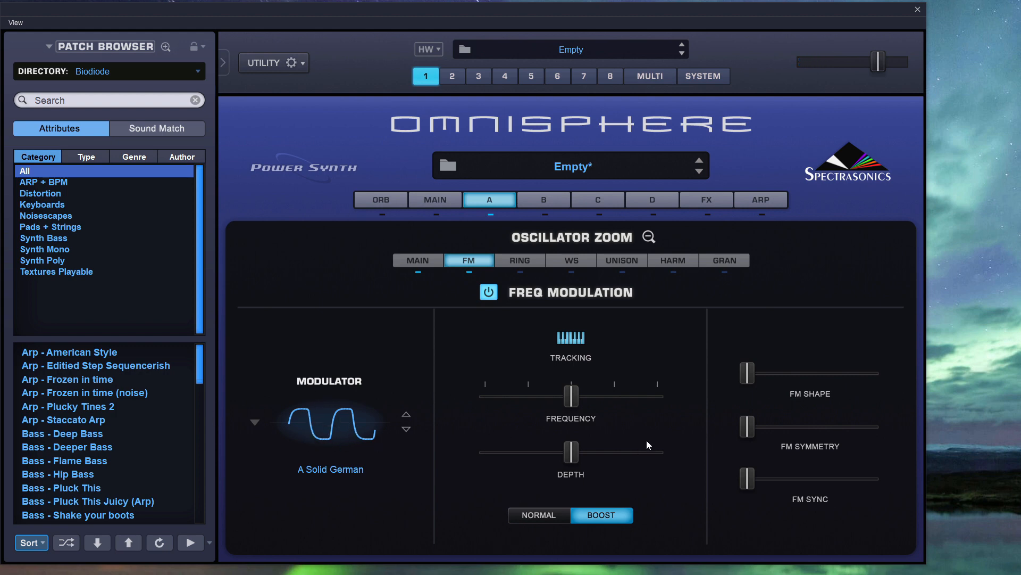
Raise the modulator's FM Shape to its maximum.
{"action": "left_click_drag", "start_coordinate": [740, 373], "coordinate": [784, 376]}
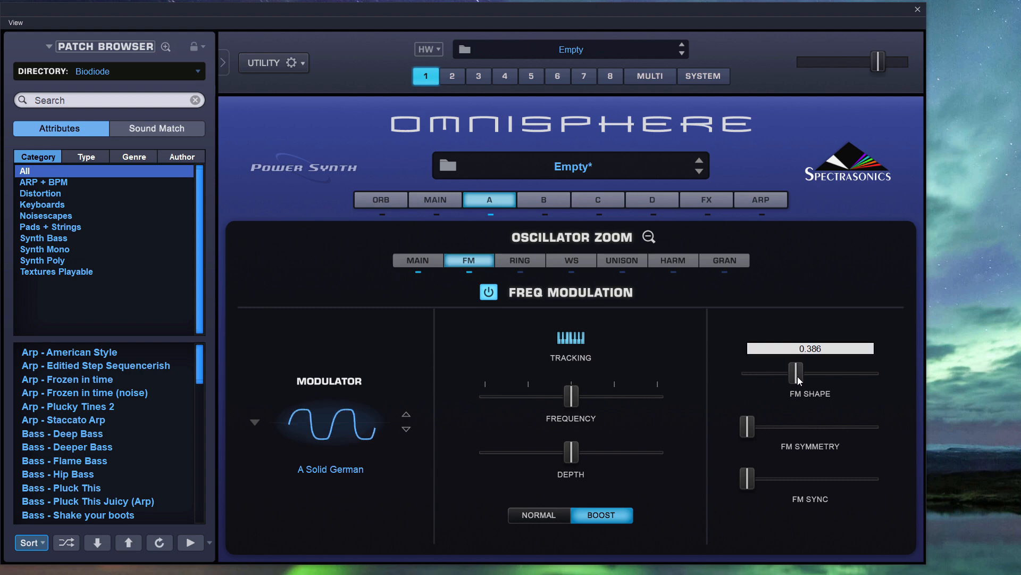
{"action": "left_click_drag", "start_coordinate": [798, 378], "coordinate": [892, 379]}
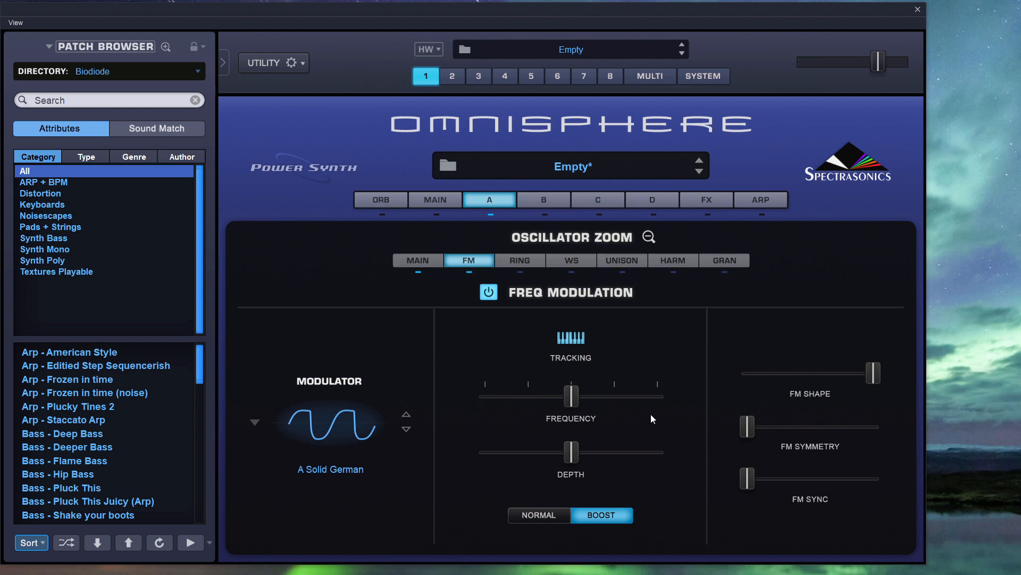
Switch the FM modulator to JD Bells from the Bell group of Digital Wavetables and lower FM Shape to its minimum.
{"action": "left_click", "coordinate": [255, 422]}
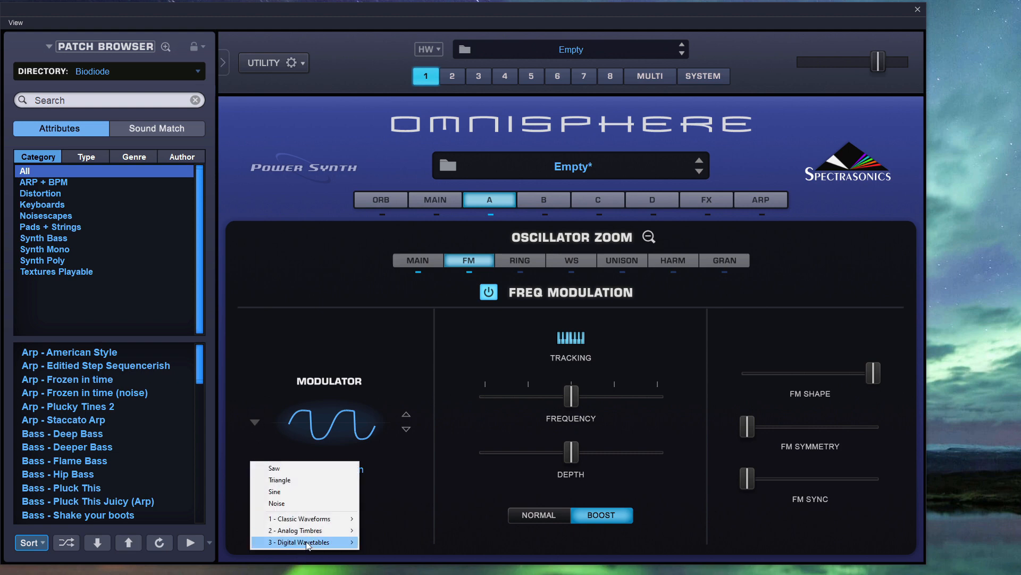
{"action": "mouse_move", "coordinate": [320, 541]}
{"action": "mouse_move", "coordinate": [414, 548]}
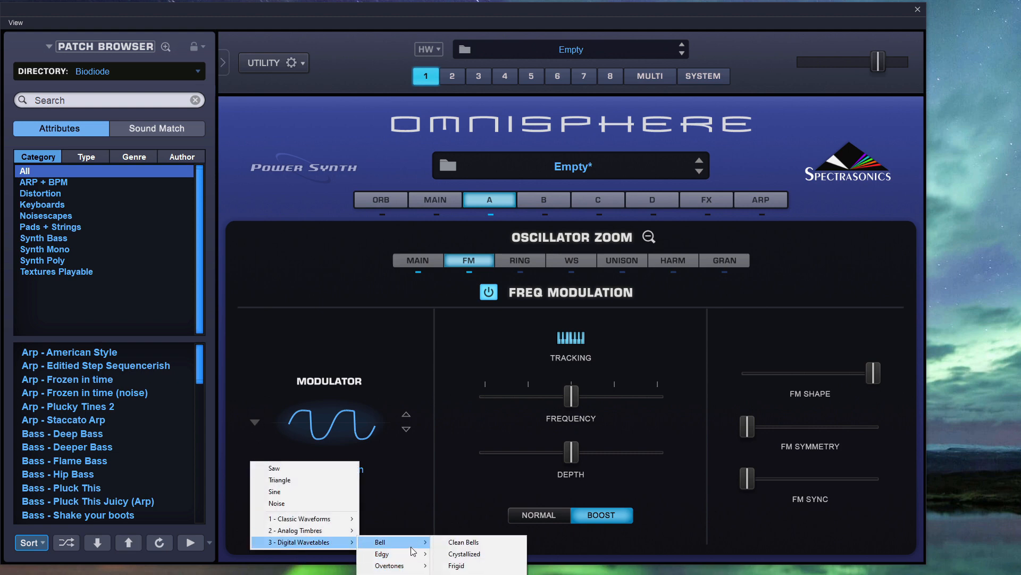
{"action": "left_click", "coordinate": [468, 573]}
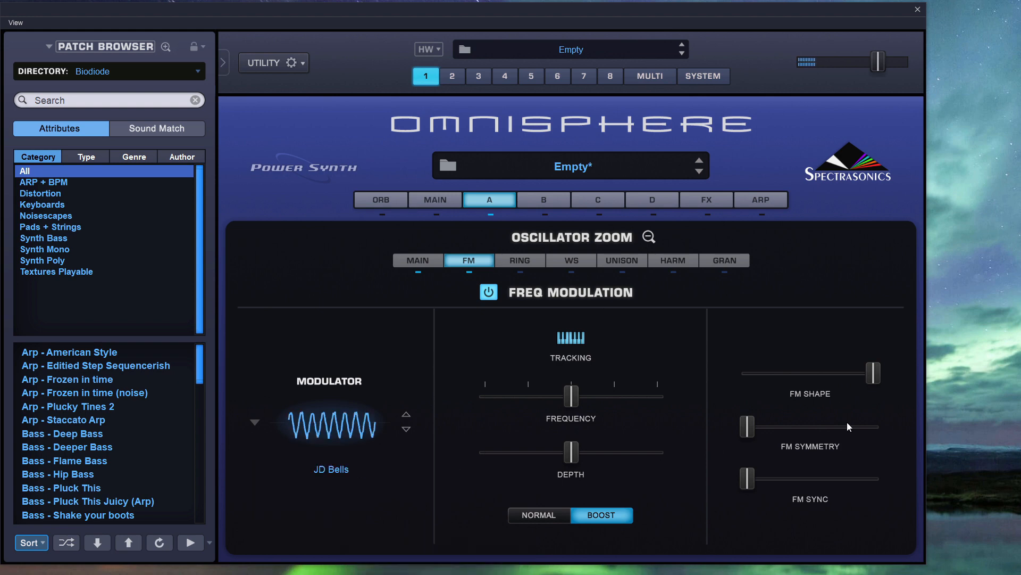
{"action": "left_click_drag", "start_coordinate": [878, 373], "coordinate": [745, 375]}
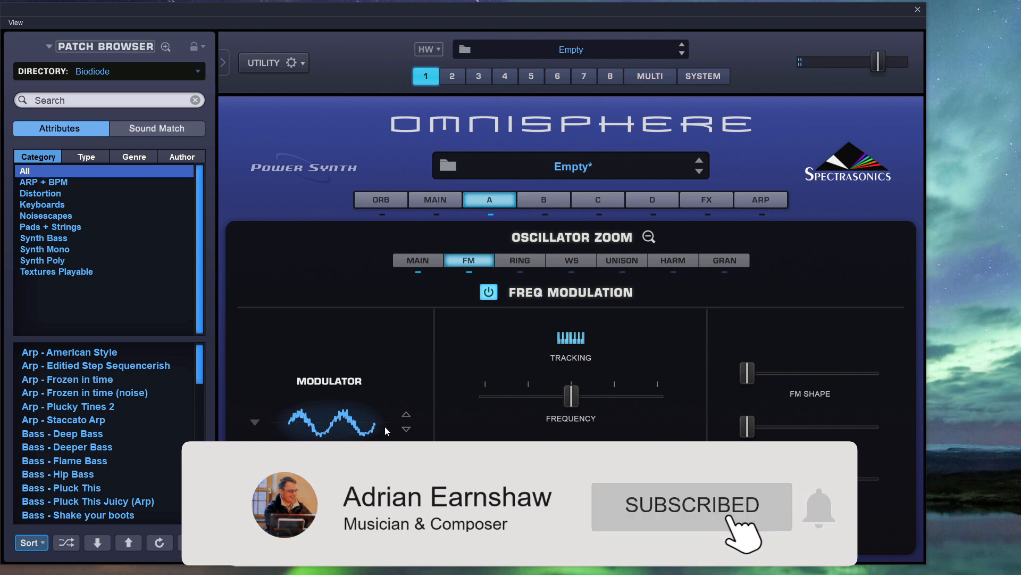
Change the FM modulator waveform back to A Solid German from the Deep Analog Timbres.
{"action": "left_click", "coordinate": [255, 422]}
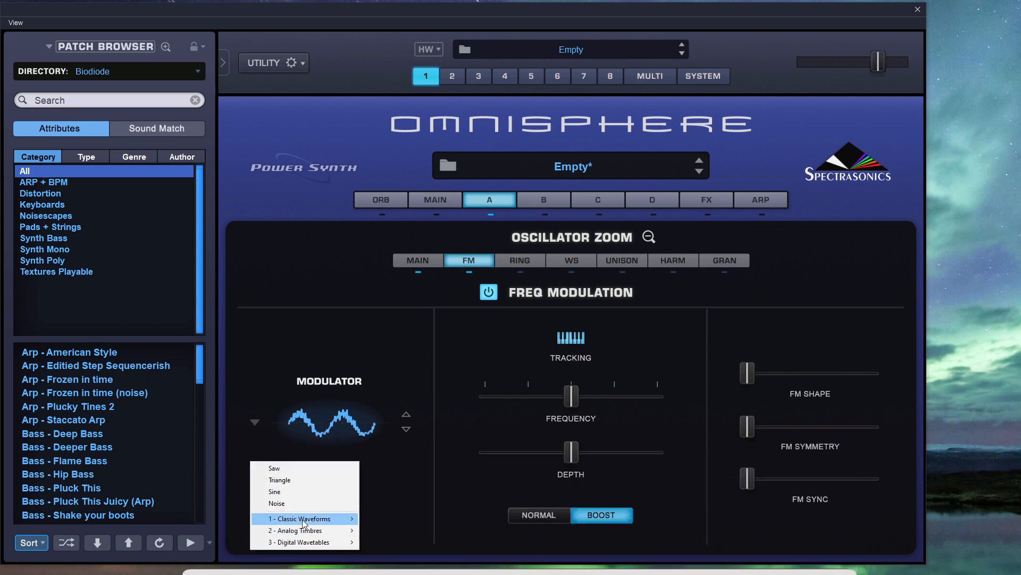
{"action": "mouse_move", "coordinate": [321, 520]}
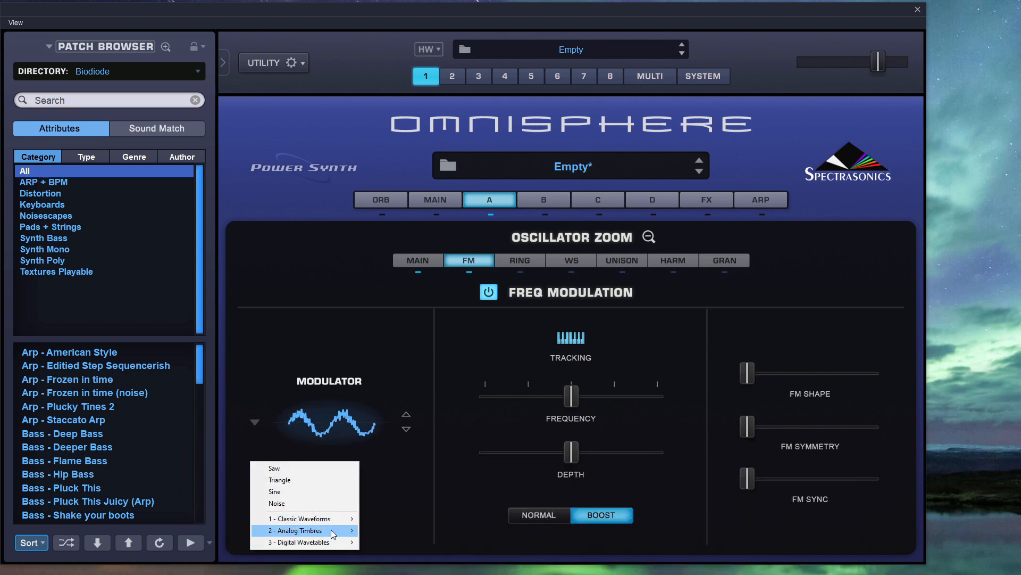
{"action": "mouse_move", "coordinate": [391, 542]}
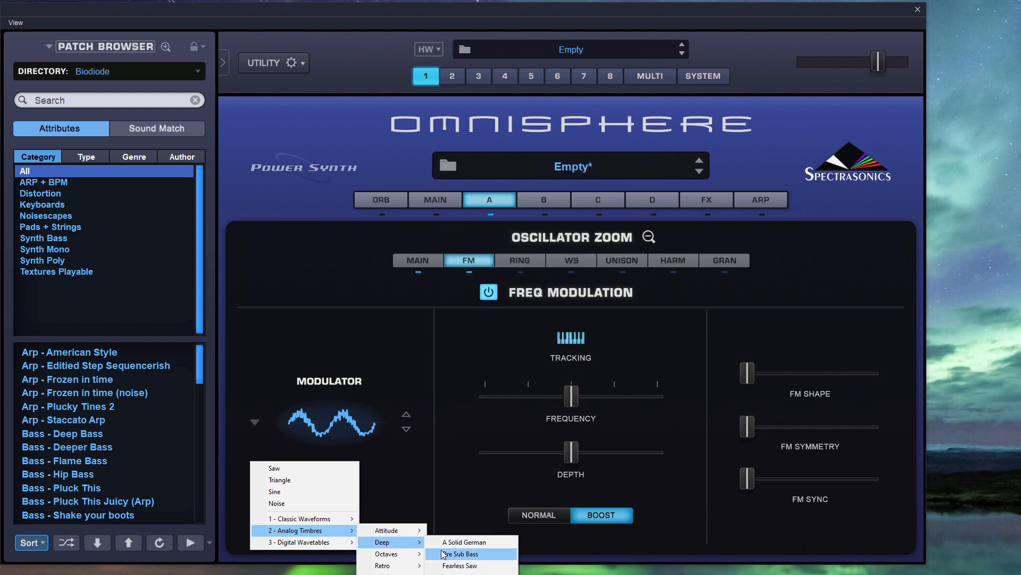
{"action": "left_click", "coordinate": [461, 542]}
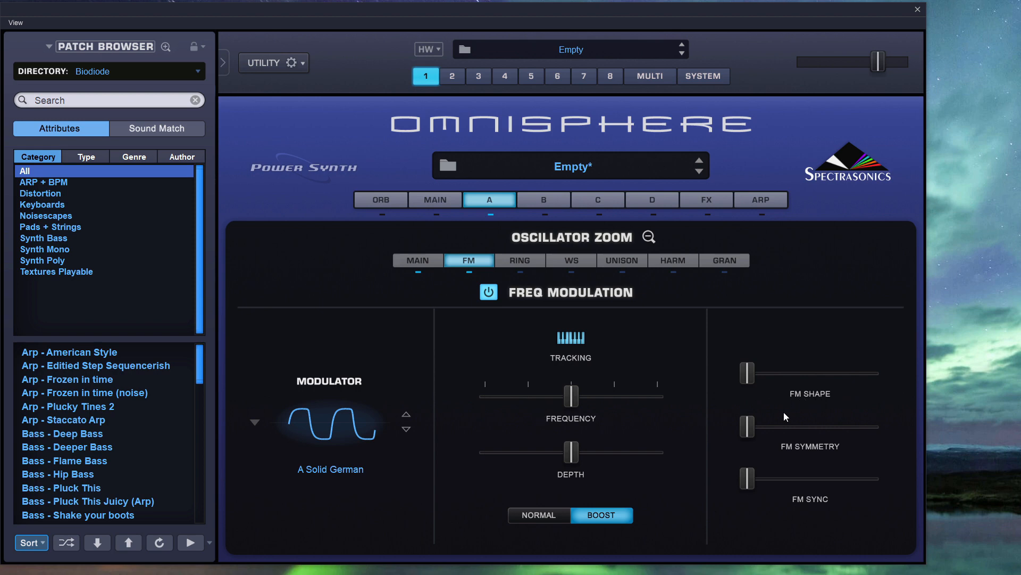
Sweep FM Symmetry up to its maximum and return it to its minimum.
{"action": "left_click_drag", "start_coordinate": [747, 431], "coordinate": [1016, 429]}
{"action": "left_click_drag", "start_coordinate": [873, 427], "coordinate": [1019, 431]}
{"action": "left_click_drag", "start_coordinate": [873, 426], "coordinate": [726, 432]}
Sweep the modulator's FM Sync amount and set it to 1.000.
{"action": "left_click_drag", "start_coordinate": [754, 475], "coordinate": [875, 477]}
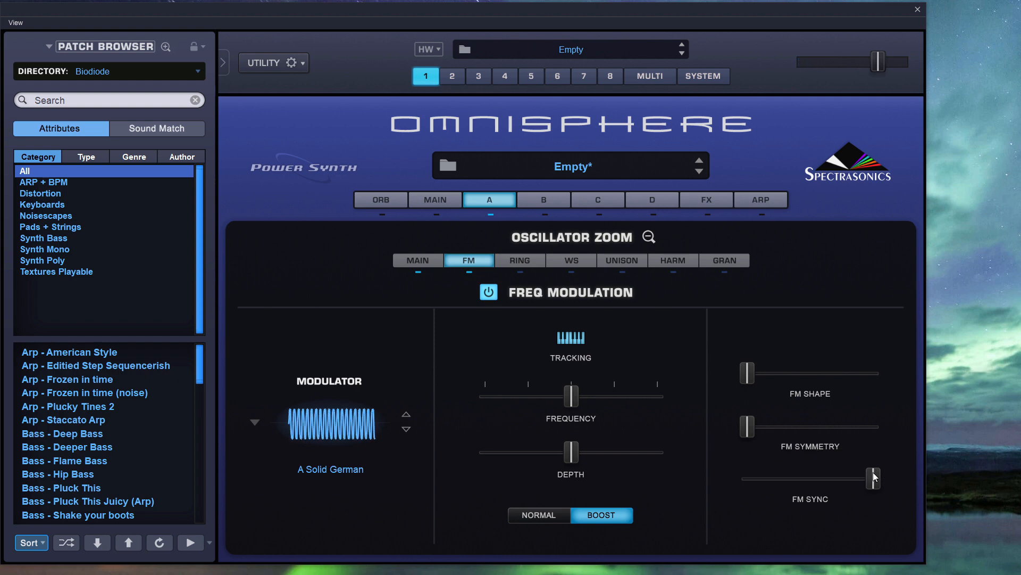
{"action": "left_click_drag", "start_coordinate": [873, 476], "coordinate": [819, 484]}
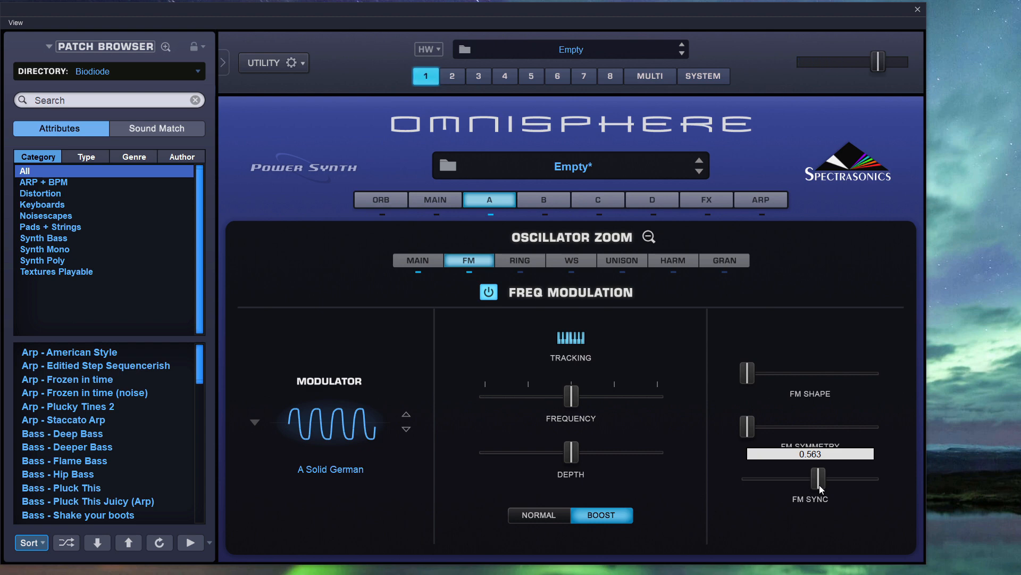
{"action": "left_click_drag", "start_coordinate": [819, 484], "coordinate": [879, 489]}
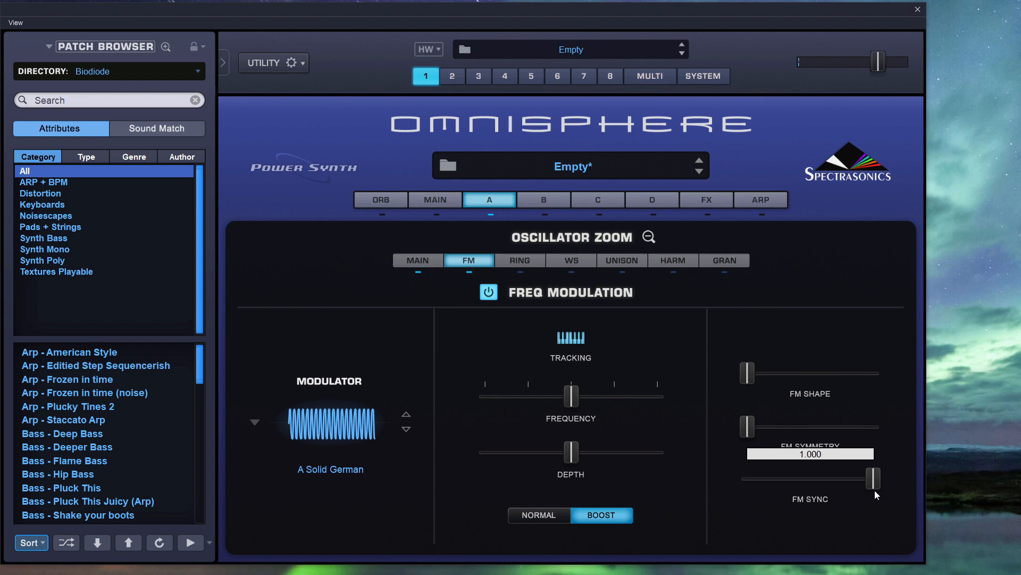
Return FM Sync to its minimum and compare the Normal and Boost FM depth modes, ending on Boost.
{"action": "left_click_drag", "start_coordinate": [874, 490], "coordinate": [751, 484]}
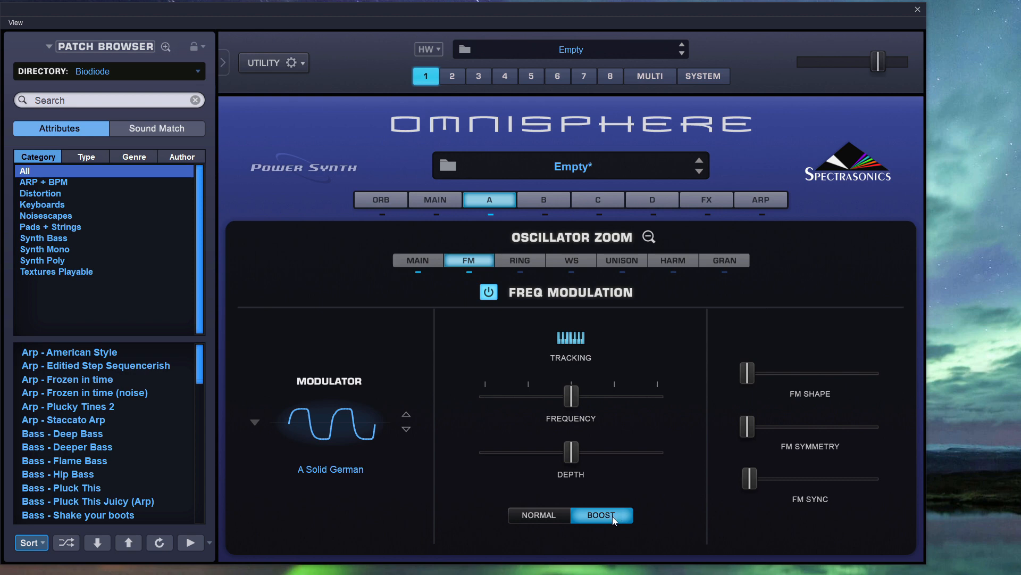
{"action": "left_click", "coordinate": [538, 516]}
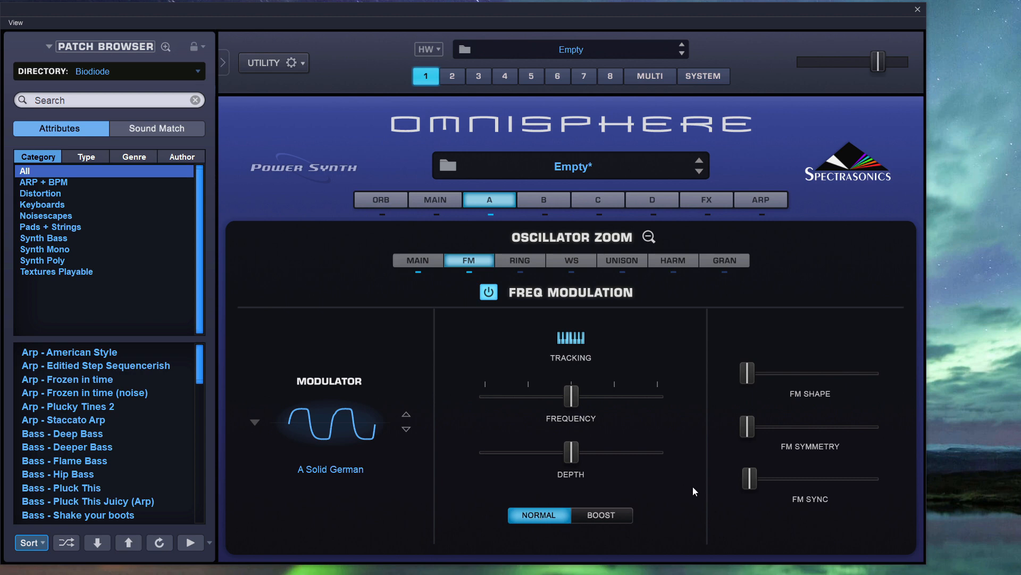
{"action": "mouse_move", "coordinate": [749, 484]}
{"action": "left_mouse_down"}
{"action": "mouse_move", "coordinate": [889, 480]}
{"action": "mouse_move", "coordinate": [734, 479]}
{"action": "left_mouse_up"}
{"action": "left_click", "coordinate": [590, 519]}
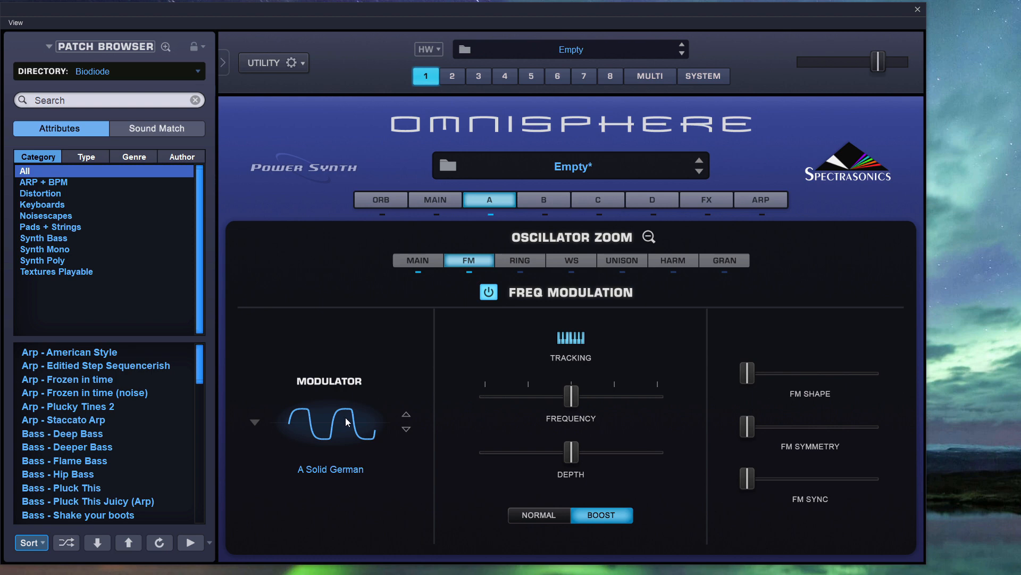
Reopen the oscillator's FM settings, lower the modulator frequency to its minimum and raise it to 0.249.
{"action": "left_click", "coordinate": [652, 234]}
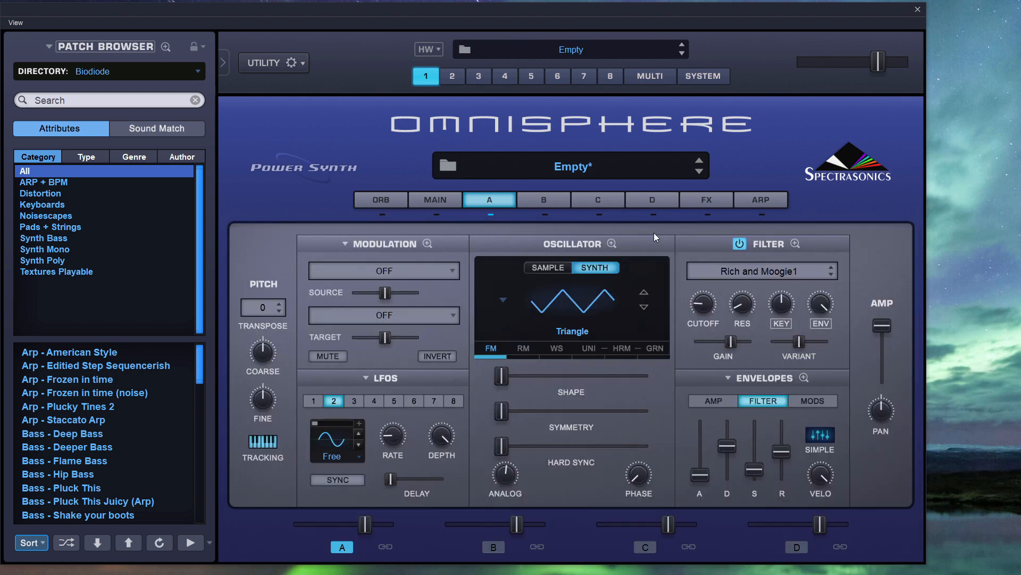
{"action": "left_click", "coordinate": [613, 244]}
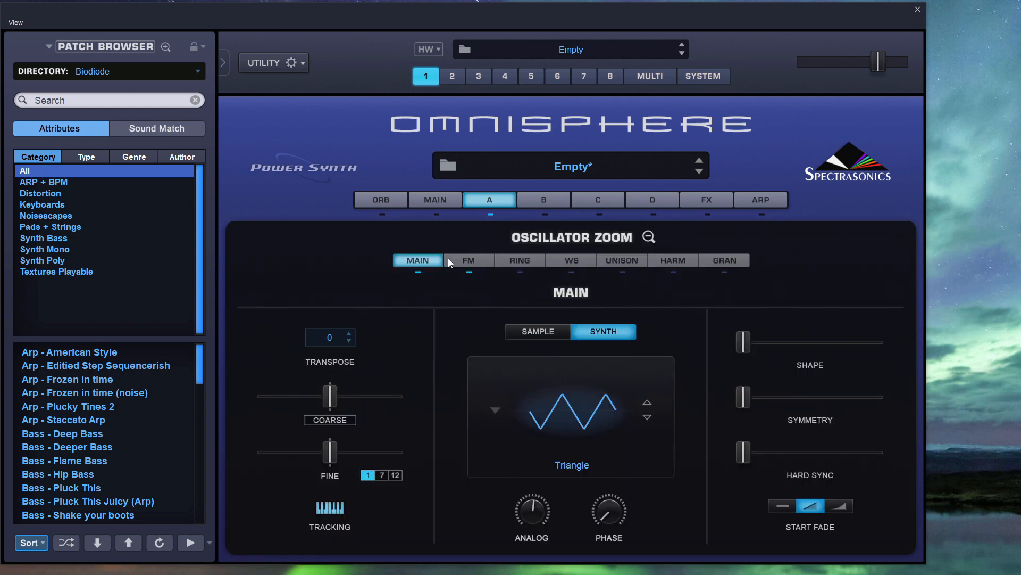
{"action": "left_click", "coordinate": [464, 262]}
{"action": "mouse_move", "coordinate": [572, 397]}
{"action": "left_mouse_down"}
{"action": "mouse_move", "coordinate": [583, 404]}
{"action": "mouse_move", "coordinate": [574, 404]}
{"action": "left_mouse_up"}
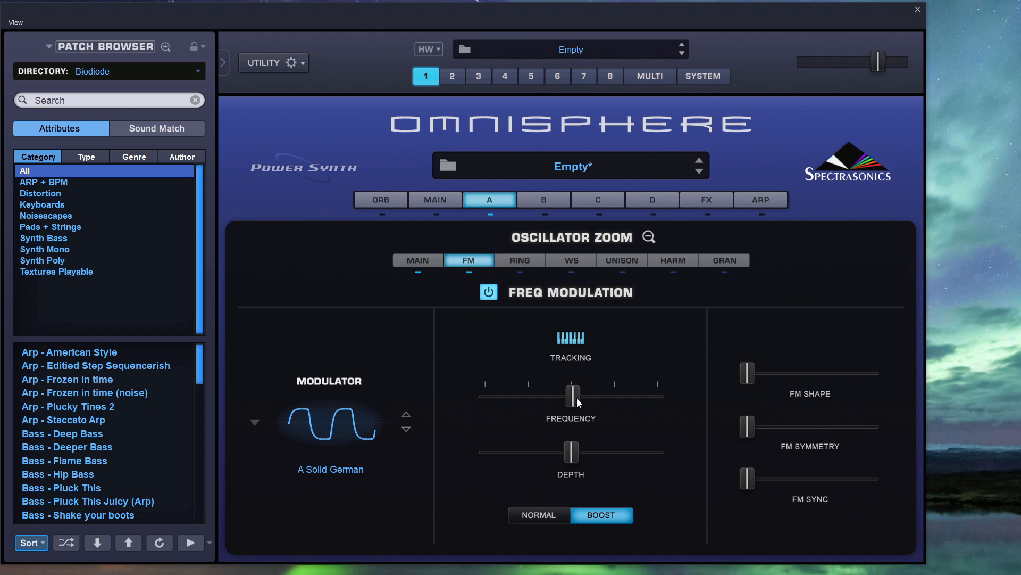
{"action": "left_click_drag", "start_coordinate": [577, 398], "coordinate": [463, 394]}
{"action": "left_click_drag", "start_coordinate": [484, 389], "coordinate": [528, 398]}
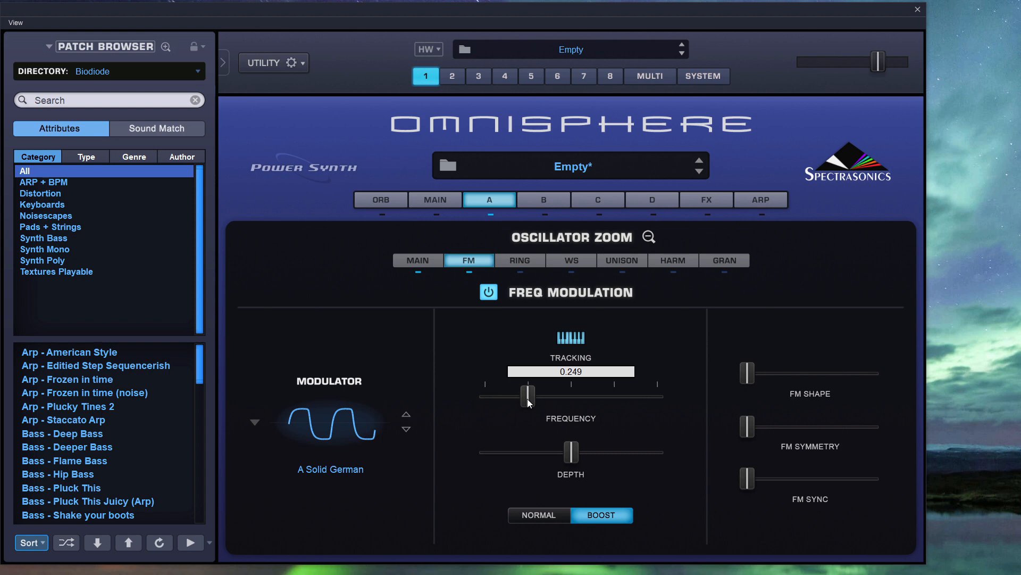
{"action": "left_click_drag", "start_coordinate": [528, 399], "coordinate": [528, 399]}
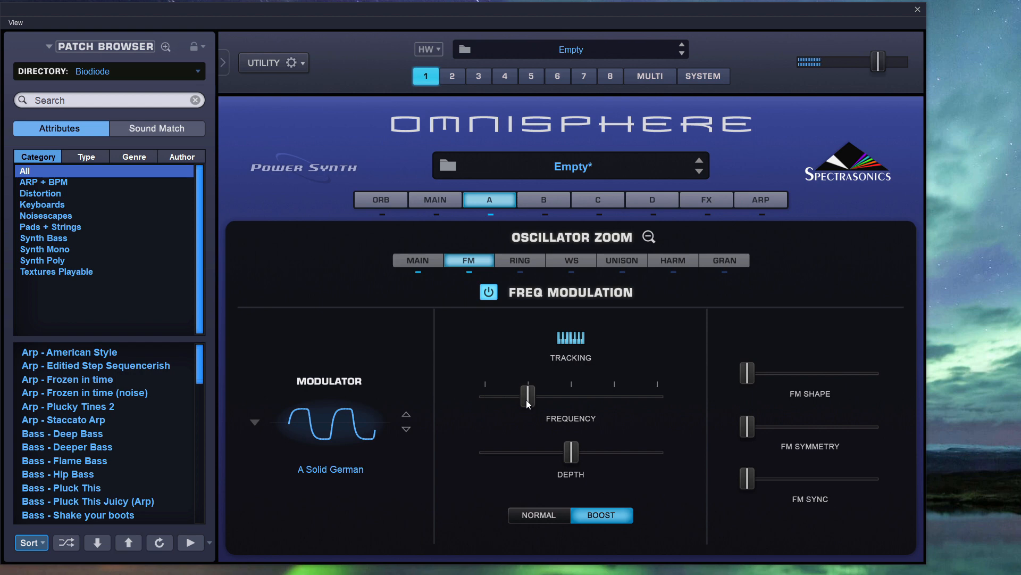
Try the FM frequency at 0.134 and 0.747, ending at 1.000.
{"action": "left_click_drag", "start_coordinate": [526, 400], "coordinate": [507, 398]}
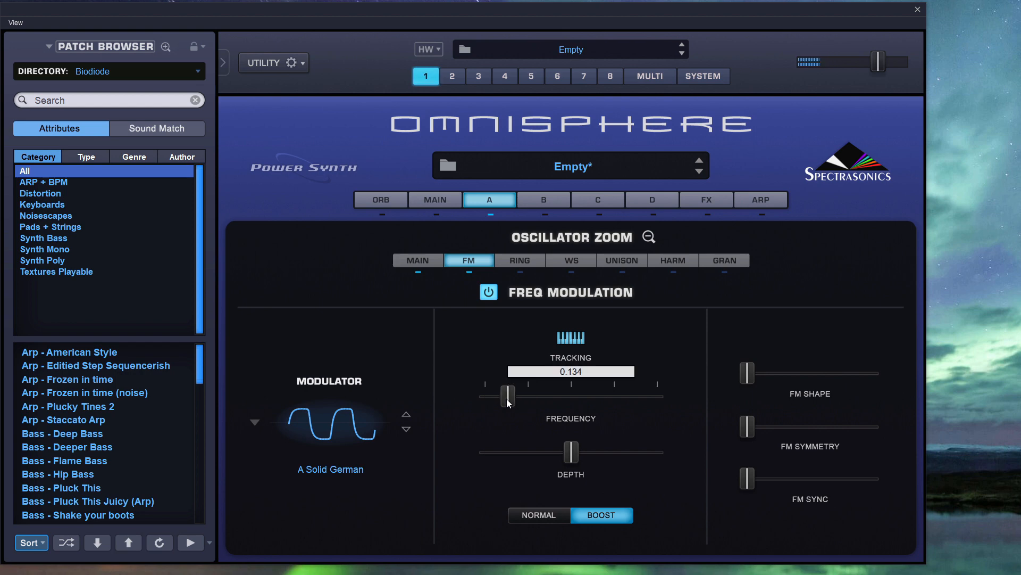
{"action": "left_click_drag", "start_coordinate": [507, 398], "coordinate": [557, 402]}
{"action": "left_click_drag", "start_coordinate": [571, 404], "coordinate": [615, 405]}
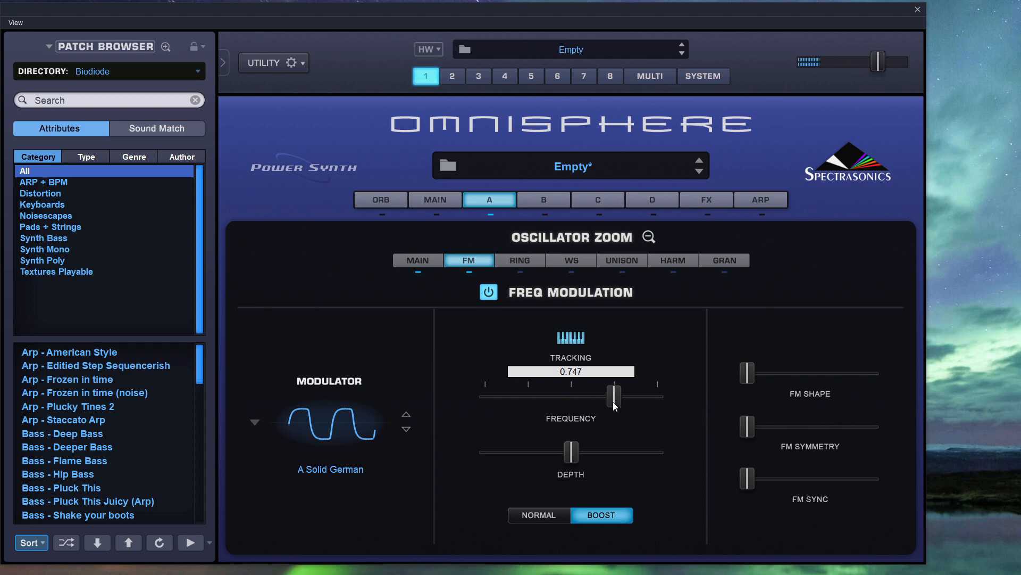
{"action": "left_click_drag", "start_coordinate": [614, 406], "coordinate": [663, 400]}
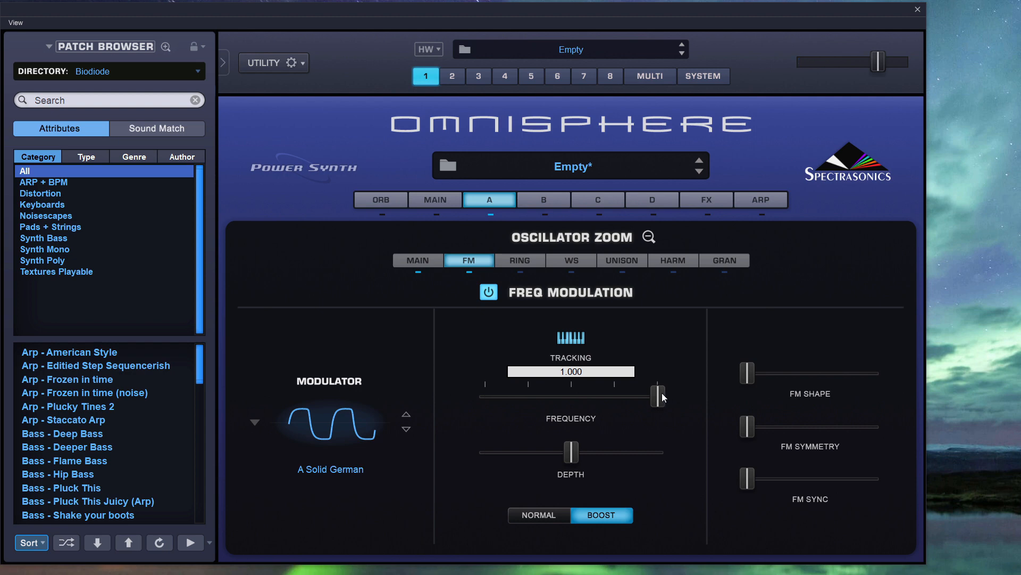
Sweep the FM frequency down and up again and return it to the centre mark.
{"action": "left_click_drag", "start_coordinate": [658, 397], "coordinate": [612, 399]}
{"action": "left_click_drag", "start_coordinate": [534, 403], "coordinate": [619, 401]}
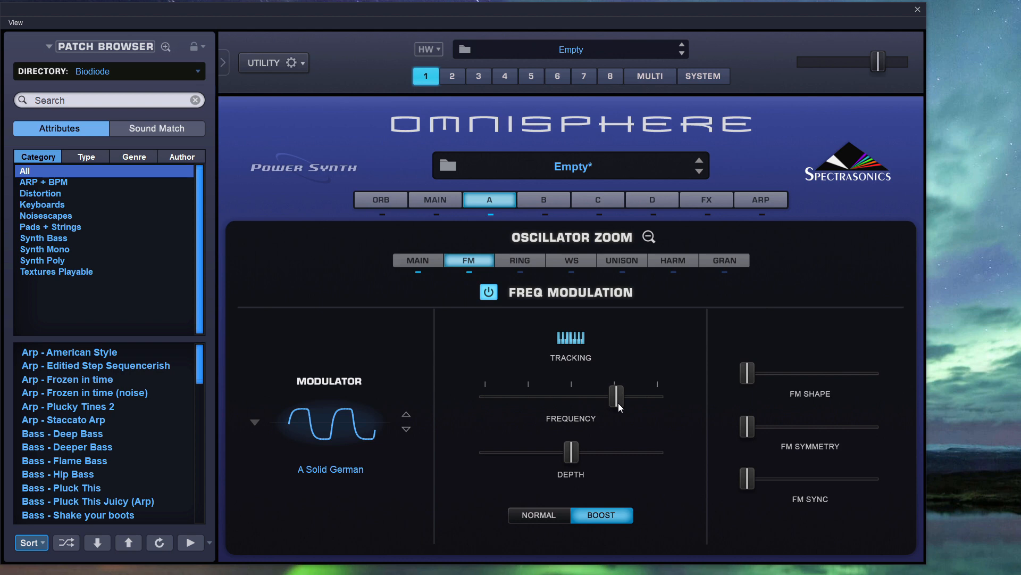
{"action": "left_click", "coordinate": [619, 404], "text": "ctrl"}
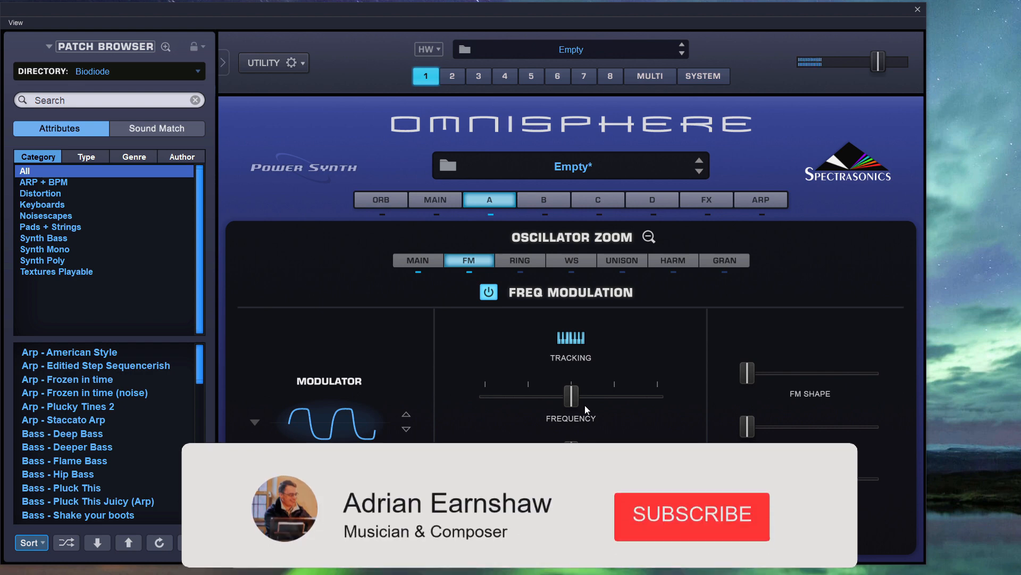
{"action": "left_click_drag", "start_coordinate": [572, 399], "coordinate": [571, 398]}
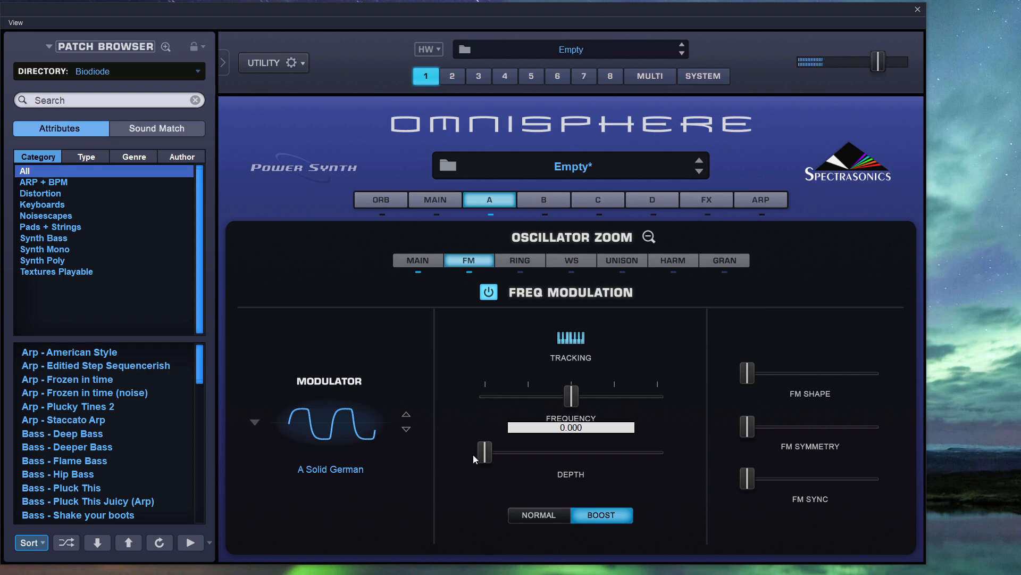
Sweep FM Depth up to its maximum and bring it back down to its minimum.
{"action": "left_click_drag", "start_coordinate": [474, 454], "coordinate": [659, 462]}
{"action": "left_click_drag", "start_coordinate": [660, 463], "coordinate": [472, 454]}
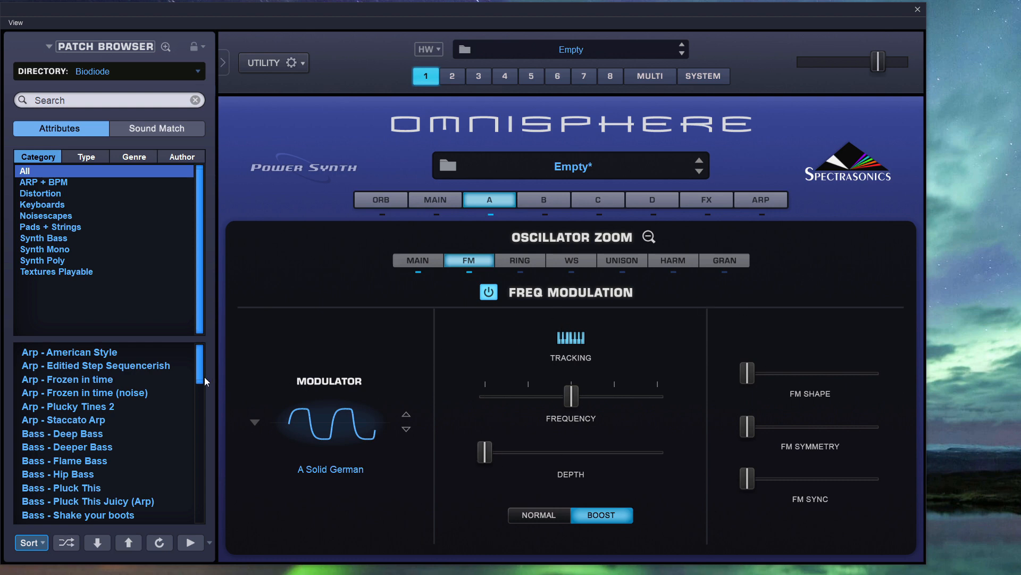
Load the Synth - FM Moogie patch from the Biodiode directory.
{"action": "left_click_drag", "start_coordinate": [198, 365], "coordinate": [193, 477]}
{"action": "left_click", "coordinate": [96, 392]}
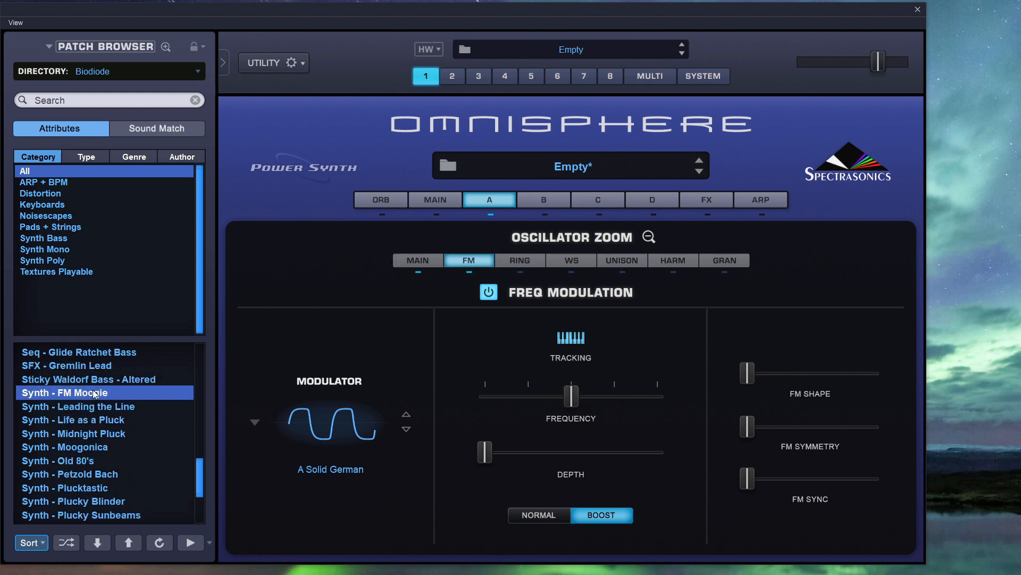
Return to layer A's overview and look through the amp, modulation and filter envelopes.
{"action": "left_click", "coordinate": [650, 236]}
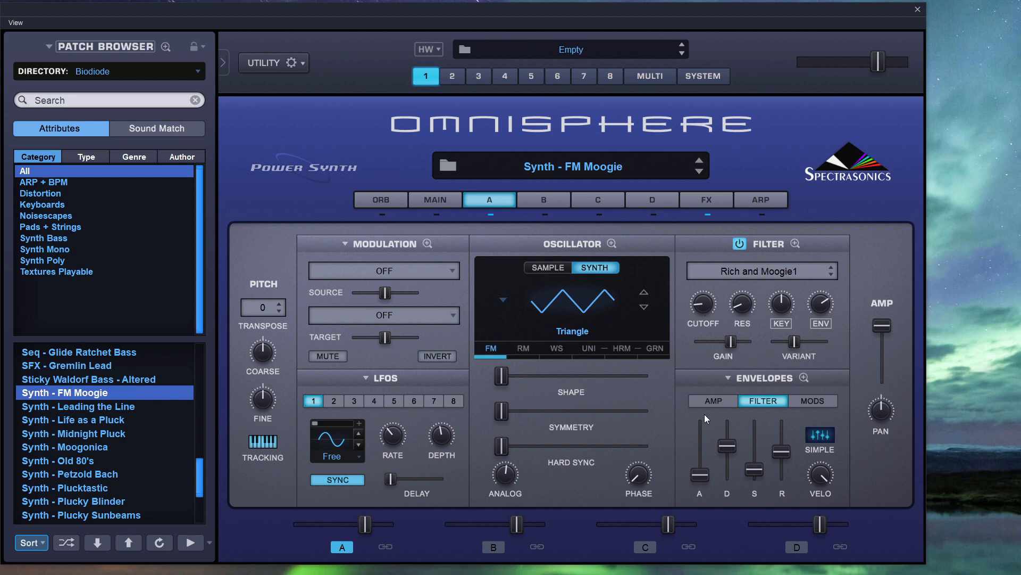
{"action": "left_click", "coordinate": [714, 401]}
{"action": "left_click", "coordinate": [828, 400]}
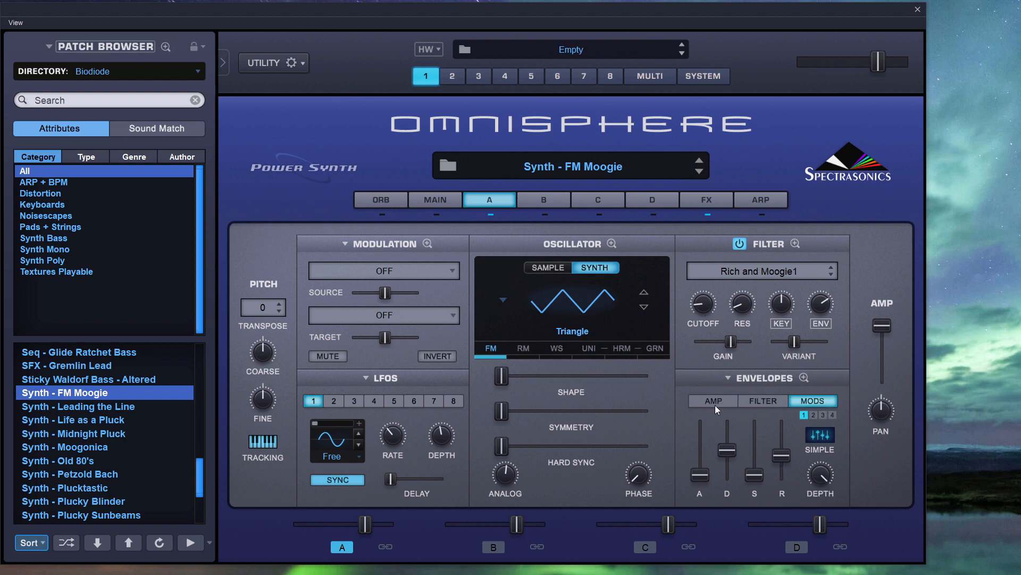
{"action": "left_click", "coordinate": [751, 402]}
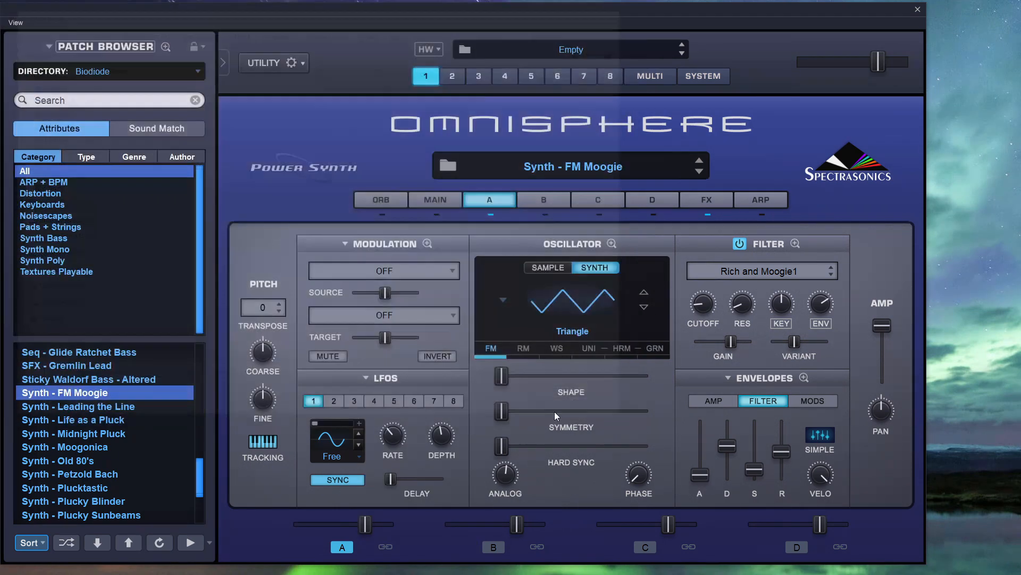
Examine the patch's routings in the modulation matrix and the FM settings of layer A's oscillator.
{"action": "left_click", "coordinate": [365, 379]}
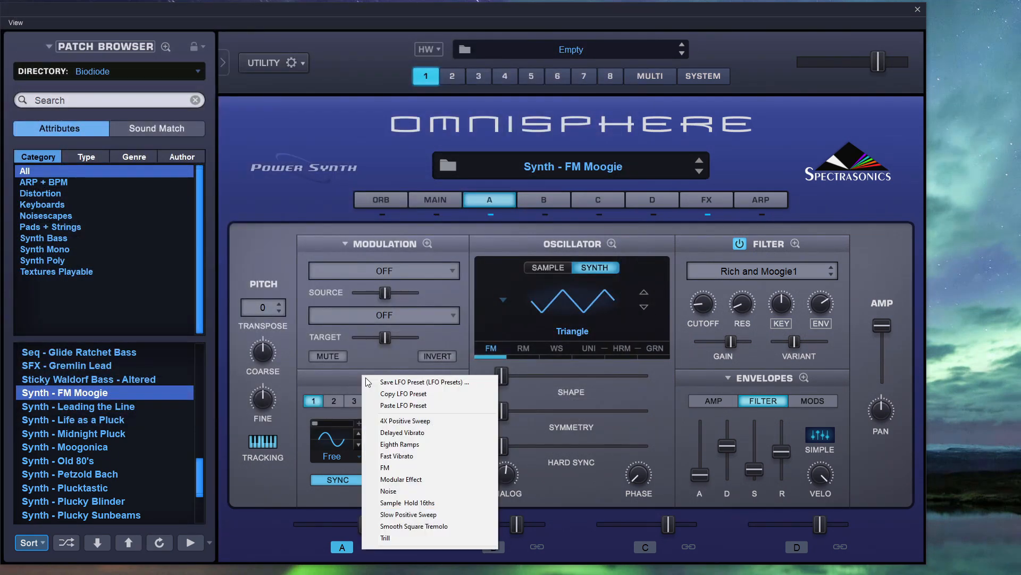
{"action": "left_click", "coordinate": [424, 243]}
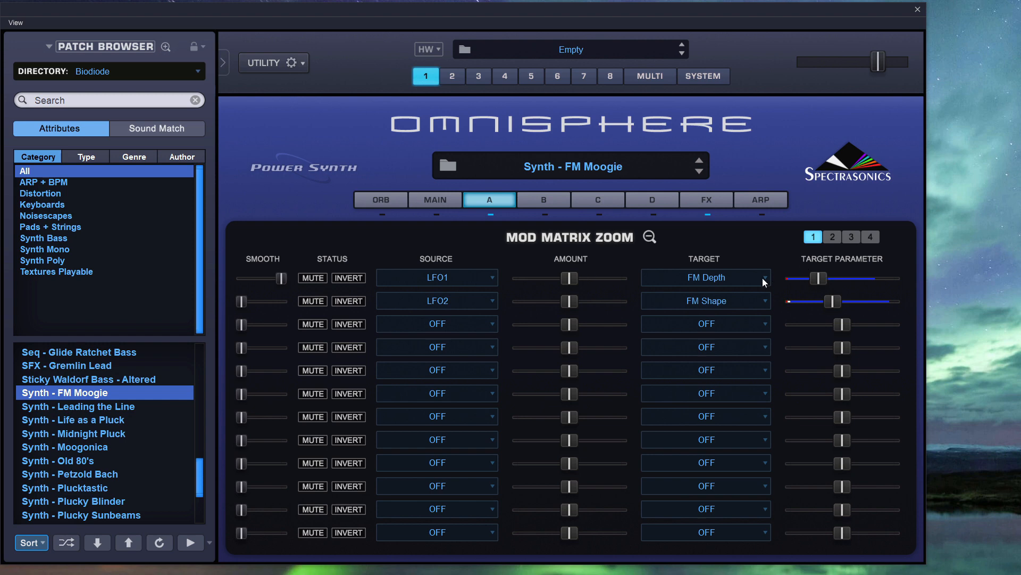
{"action": "left_click", "coordinate": [650, 236]}
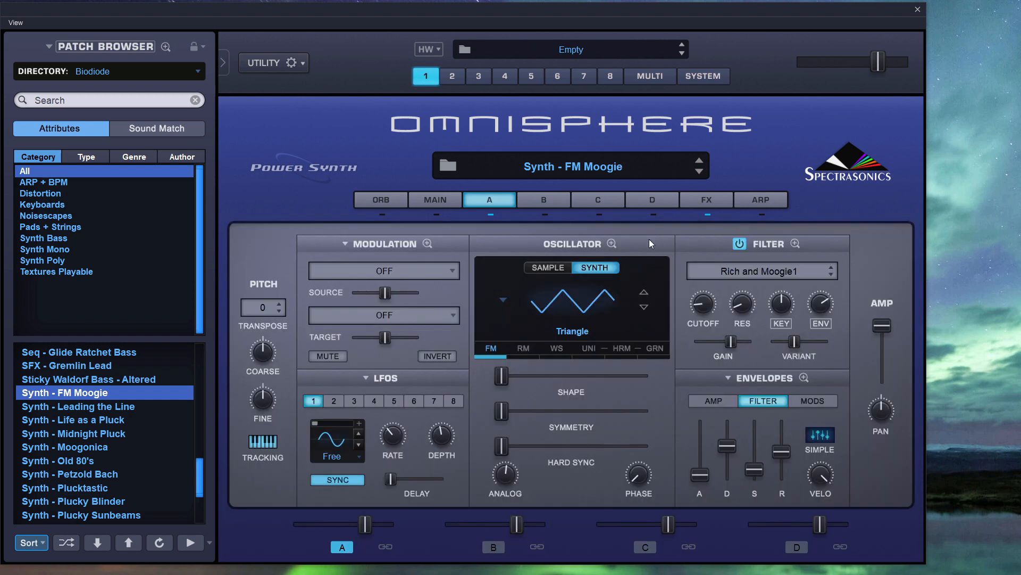
{"action": "left_click", "coordinate": [610, 243]}
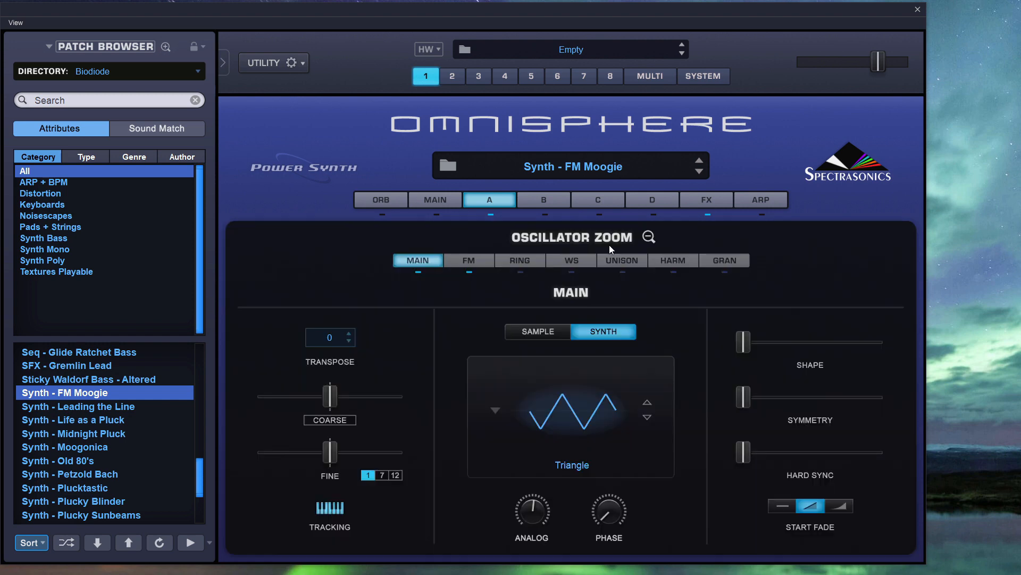
{"action": "left_click", "coordinate": [476, 262]}
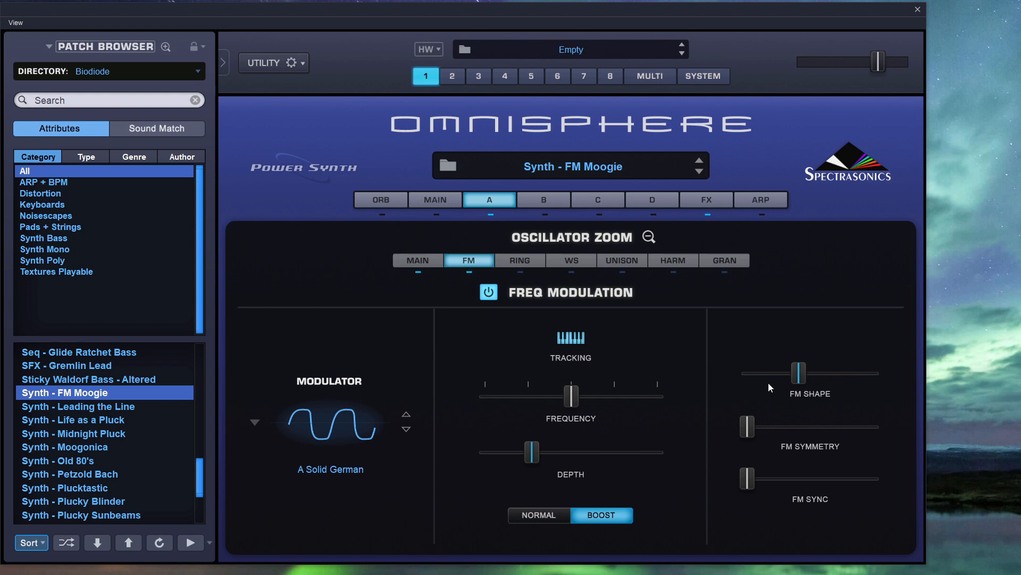
Bypass the Chorus Echo and Pro-Verb effects in the patch's common effects rack.
{"action": "left_click", "coordinate": [706, 202]}
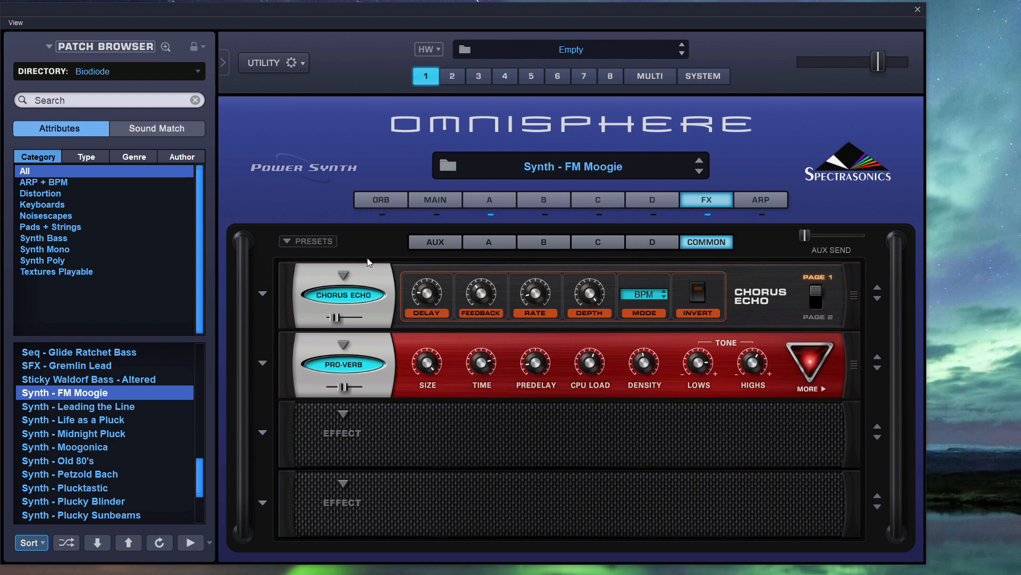
{"action": "left_click", "coordinate": [347, 296]}
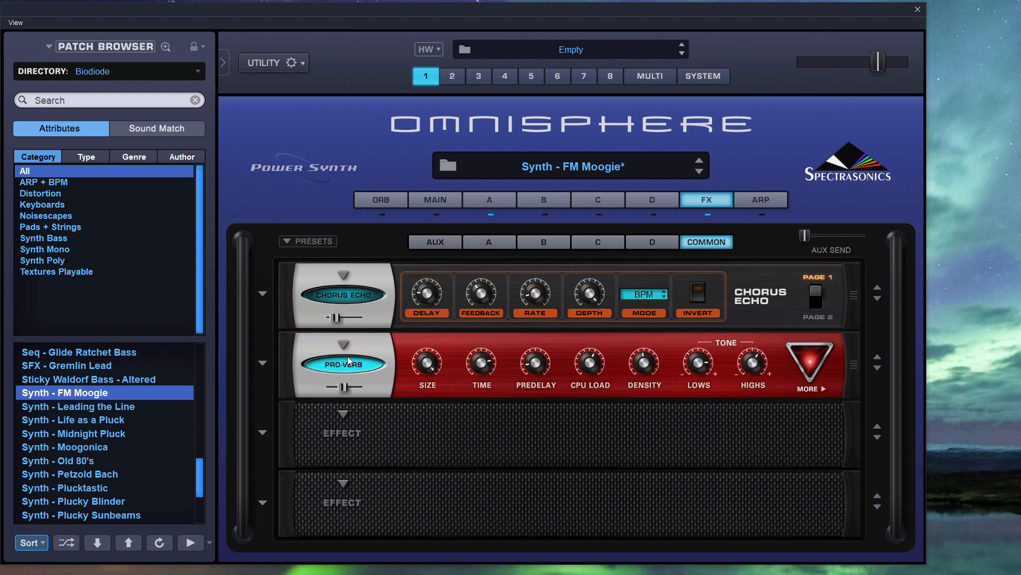
{"action": "left_click", "coordinate": [343, 365]}
Check the layer A and Aux effects racks for effects and return to the common rack.
{"action": "left_click", "coordinate": [485, 243]}
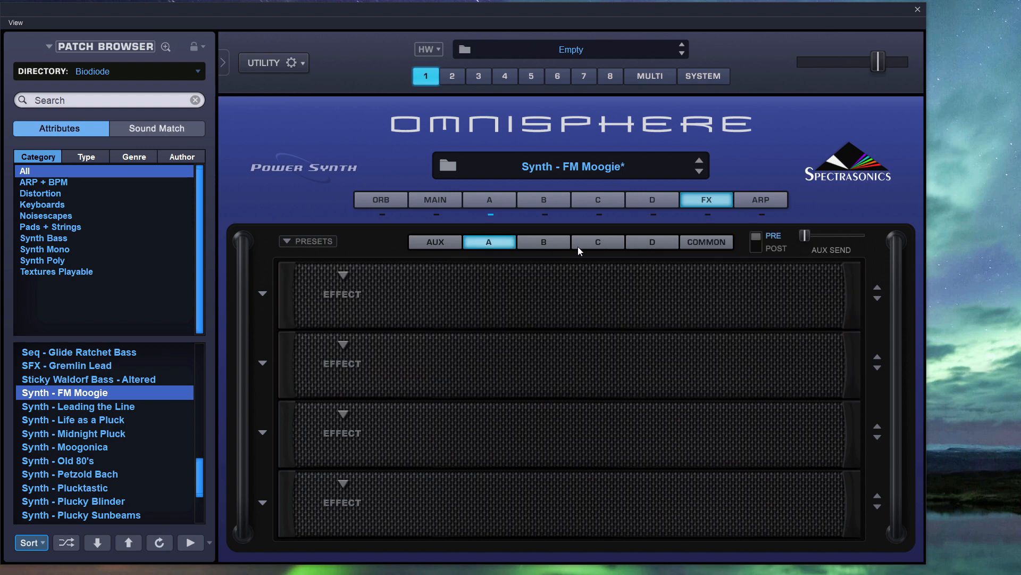
{"action": "left_click", "coordinate": [697, 243]}
{"action": "left_click", "coordinate": [427, 244]}
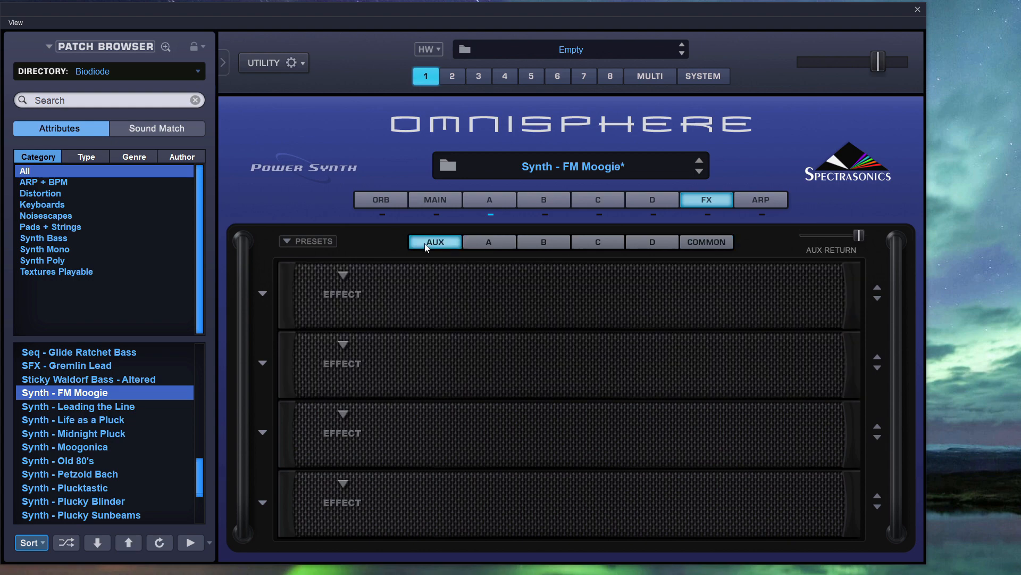
{"action": "left_click", "coordinate": [703, 241]}
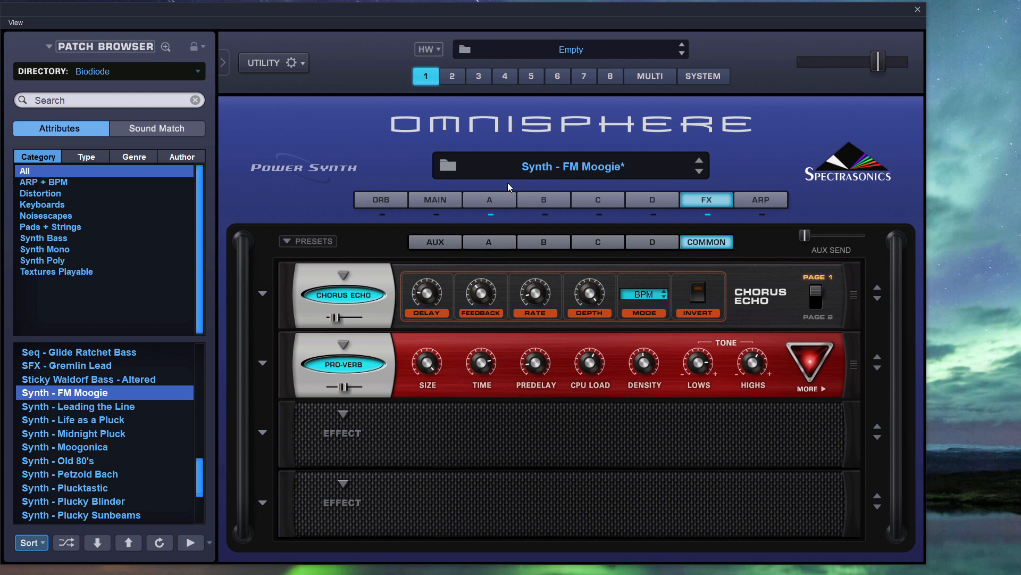
Open the Ring Modulation settings of layer A's oscillator.
{"action": "left_click", "coordinate": [509, 199]}
{"action": "left_click", "coordinate": [531, 261]}
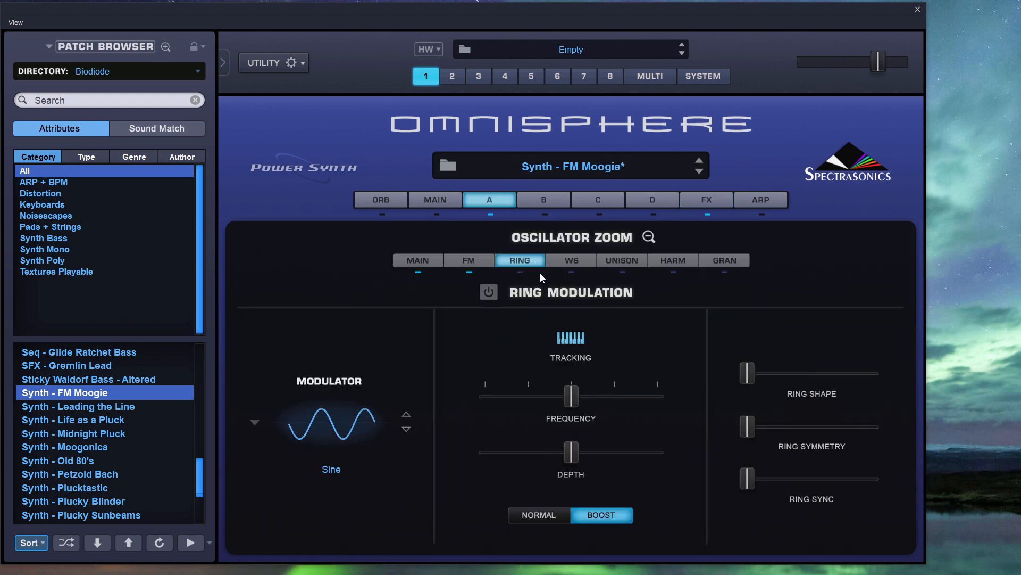